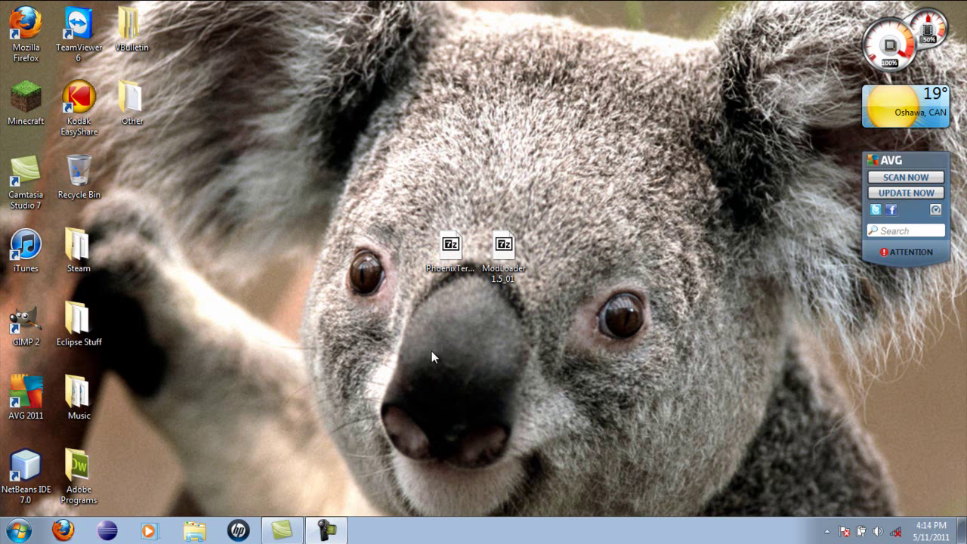
# Open the AppData Roaming folder by searching %appdata% from the Start menu
pyautogui.click(449, 242)
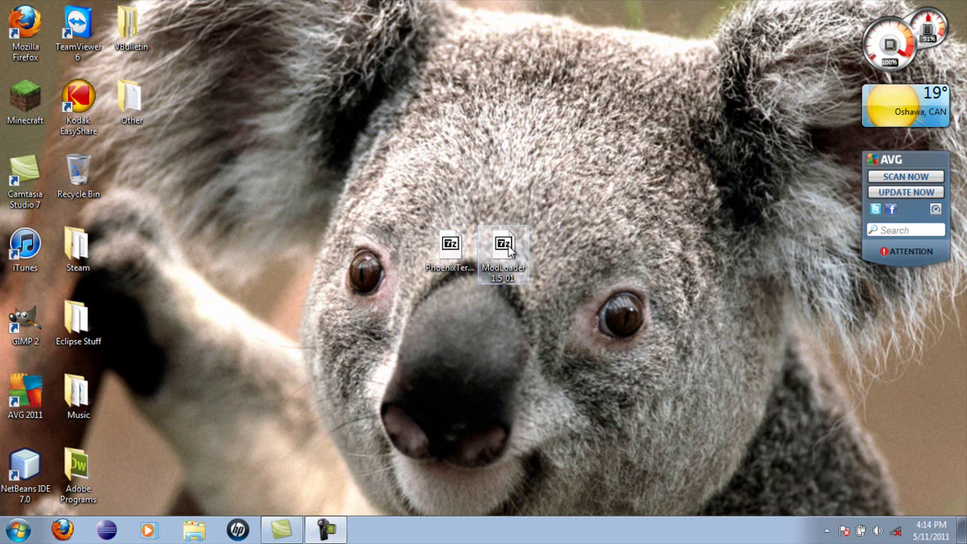
pyautogui.click(465, 226)
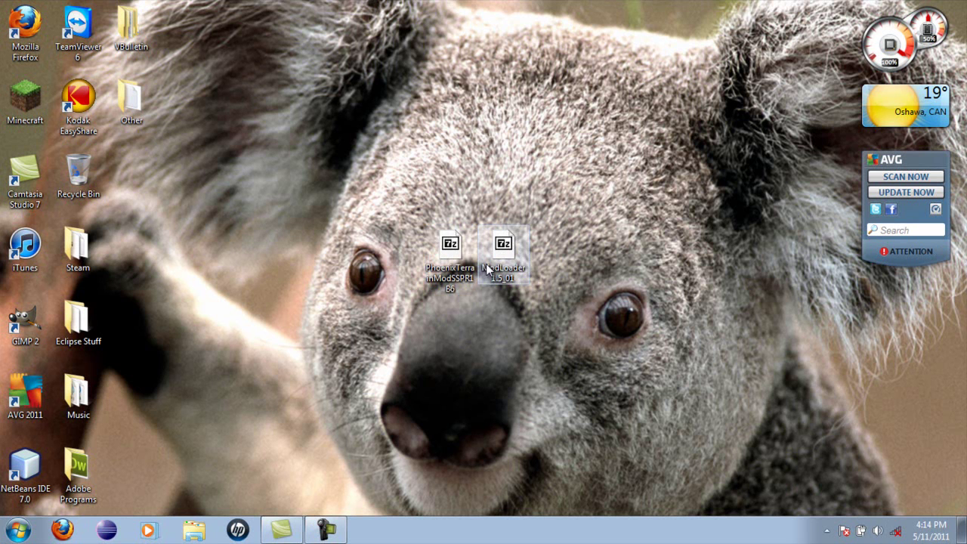
pyautogui.click(19, 530)
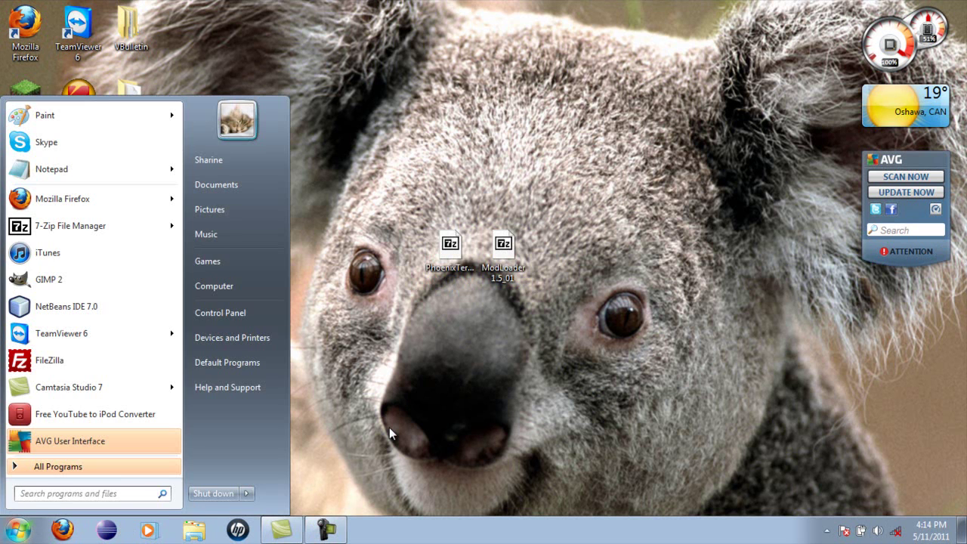
pyautogui.write('%app')
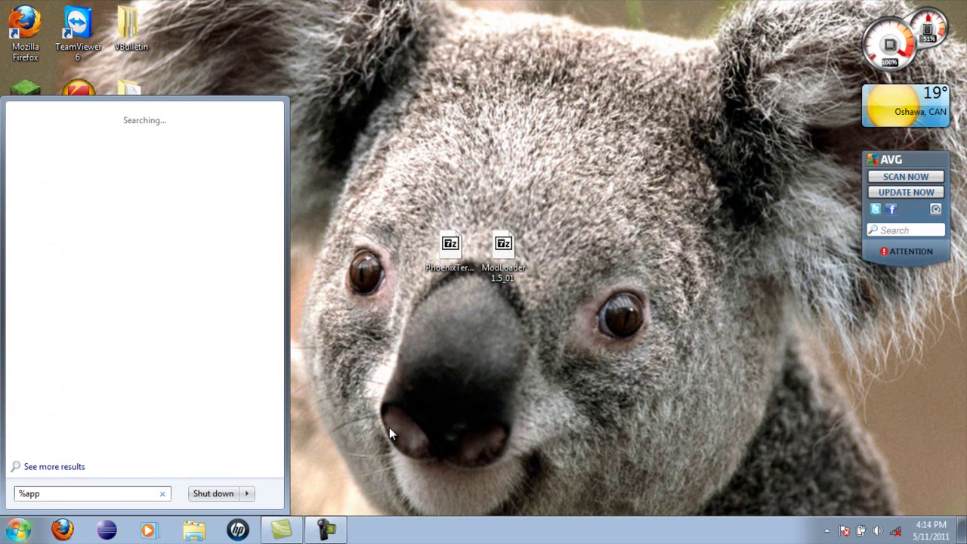
pyautogui.write('data')
pyautogui.write('%')
pyautogui.press('Return')
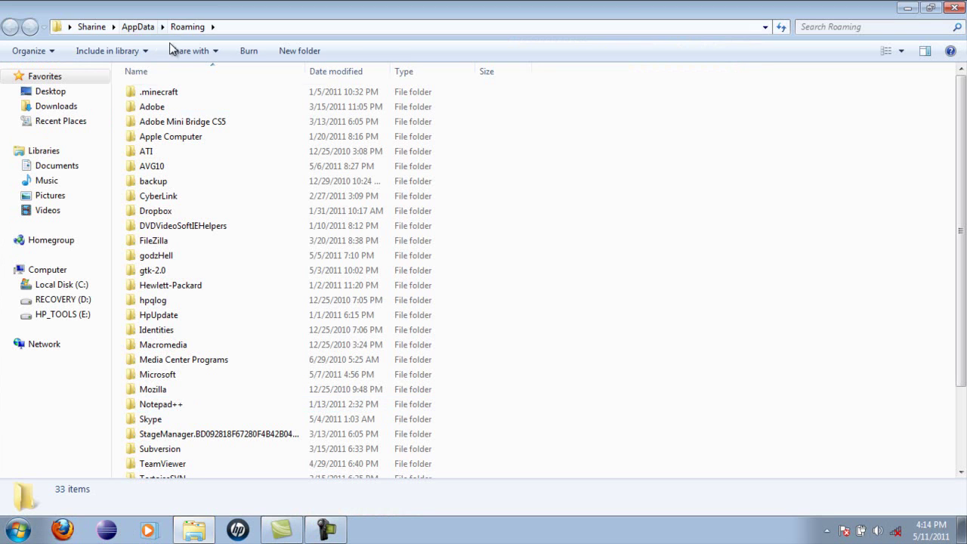
# Go into .minecraft > bin and open minecraft.jar in 7-Zip File Manager
pyautogui.doubleClick(167, 91)
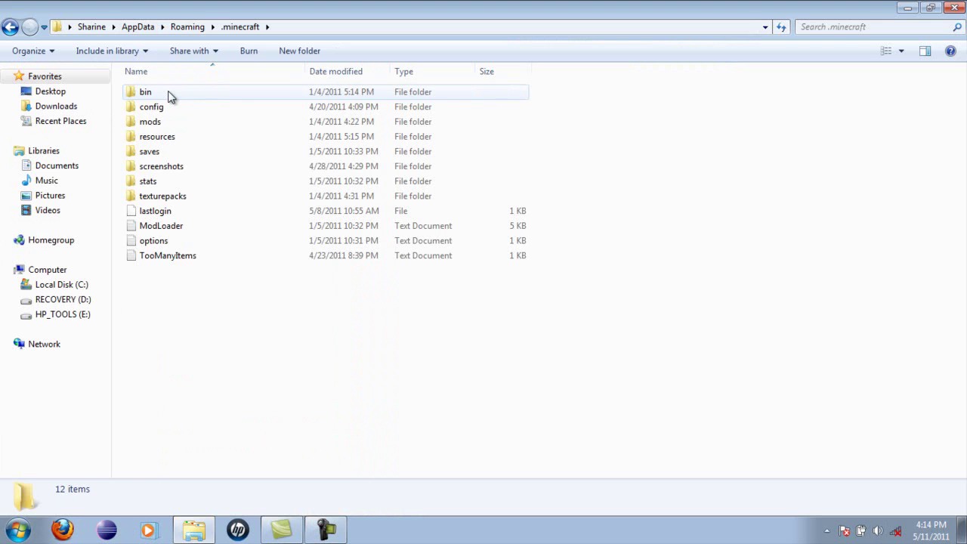
pyautogui.doubleClick(169, 92)
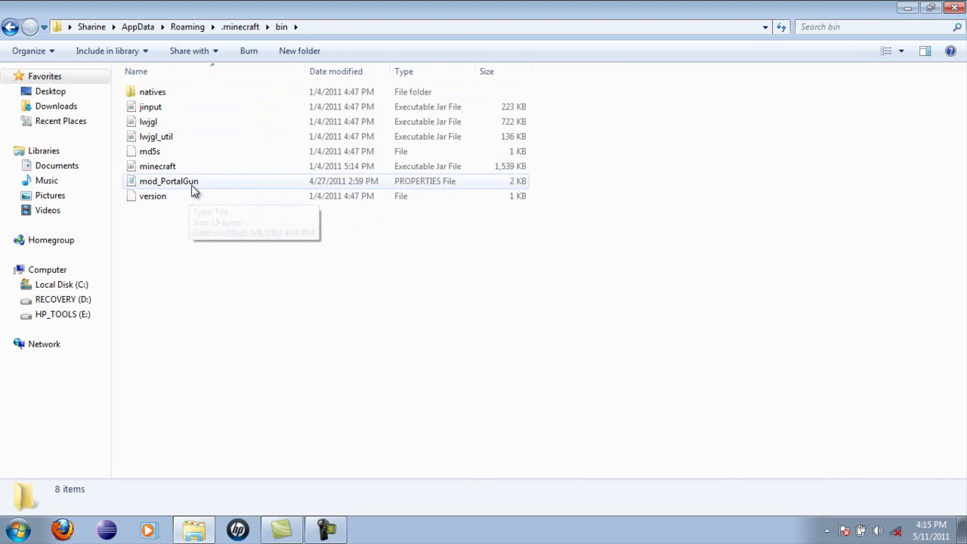
pyautogui.rightClick(167, 173)
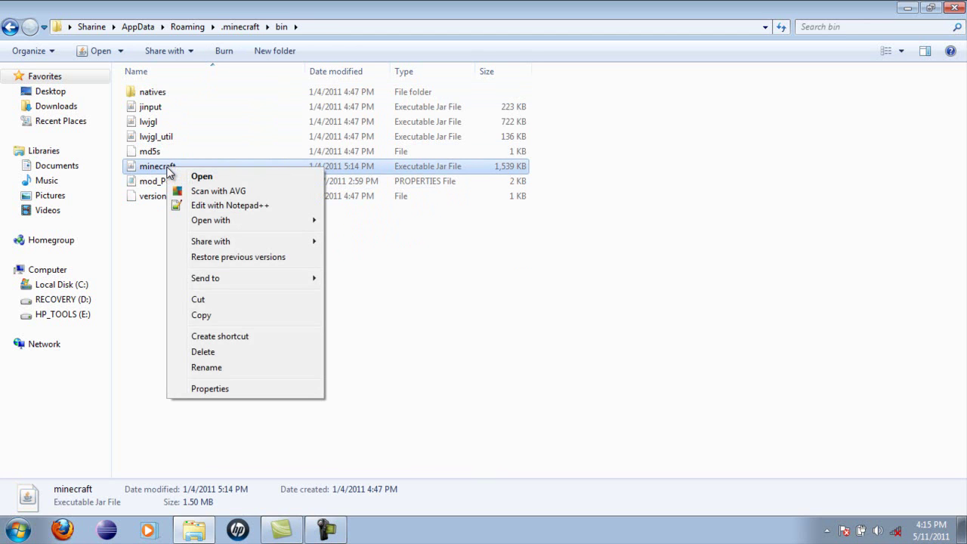
pyautogui.moveTo(220, 220)
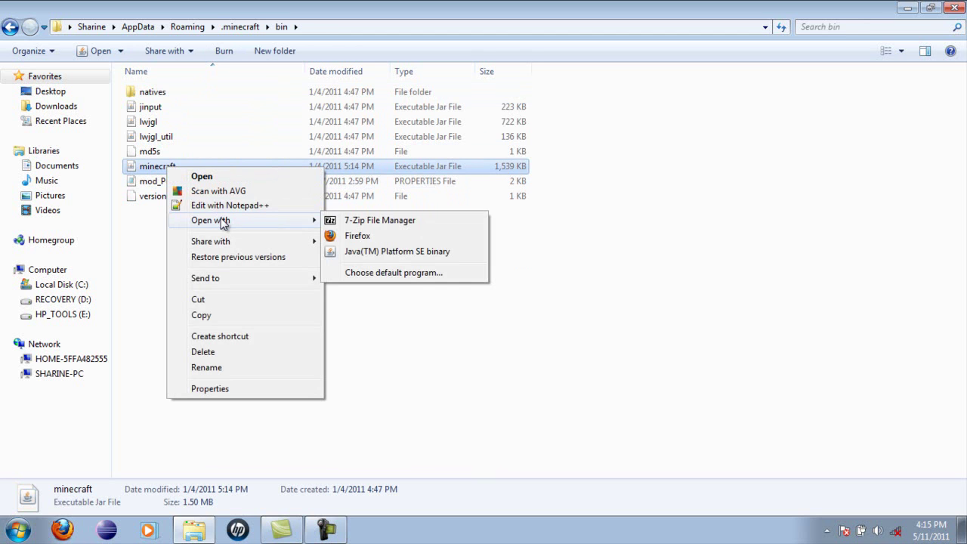
pyautogui.click(408, 222)
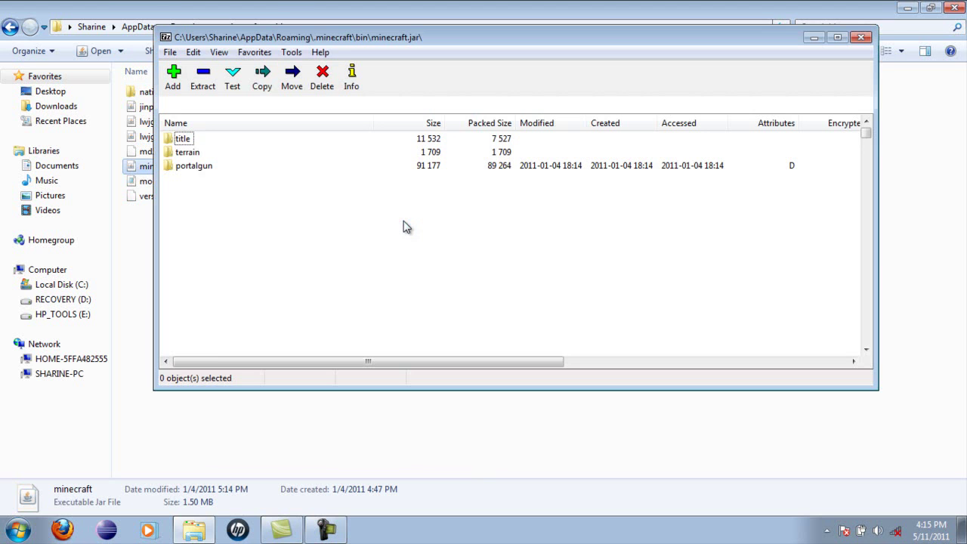
# Reveal the desktop and move the minecraft.jar 7-Zip window further down
pyautogui.click(914, 9)
pyautogui.scroll(-3, 328, 202)
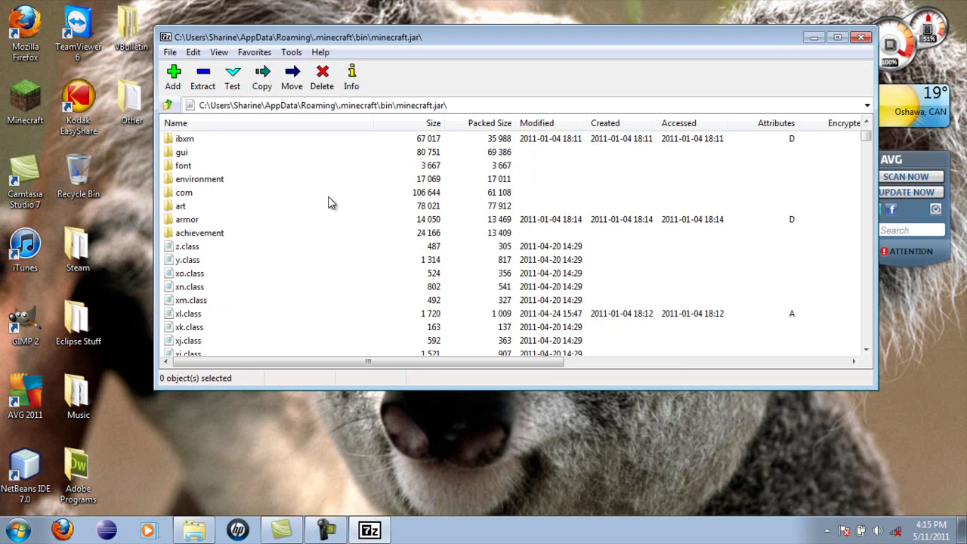
pyautogui.scroll(2, 328, 203)
pyautogui.scroll(1, 329, 203)
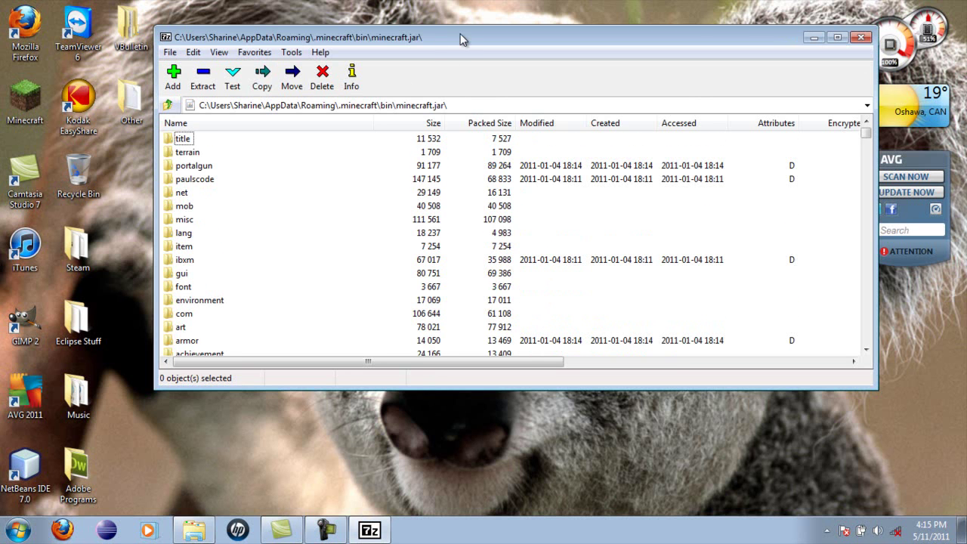
pyautogui.moveTo(459, 37)
pyautogui.mouseDown()
pyautogui.moveTo(471, 141)
pyautogui.moveTo(387, 19)
pyautogui.moveTo(486, 83)
pyautogui.moveTo(339, 87)
pyautogui.mouseUp()
# Copy all 13 ModLoader 1.5_01 class files into minecraft.jar, then close ModLoader and minimize minecraft.jar
pyautogui.hotkey('alt', 'Tab')
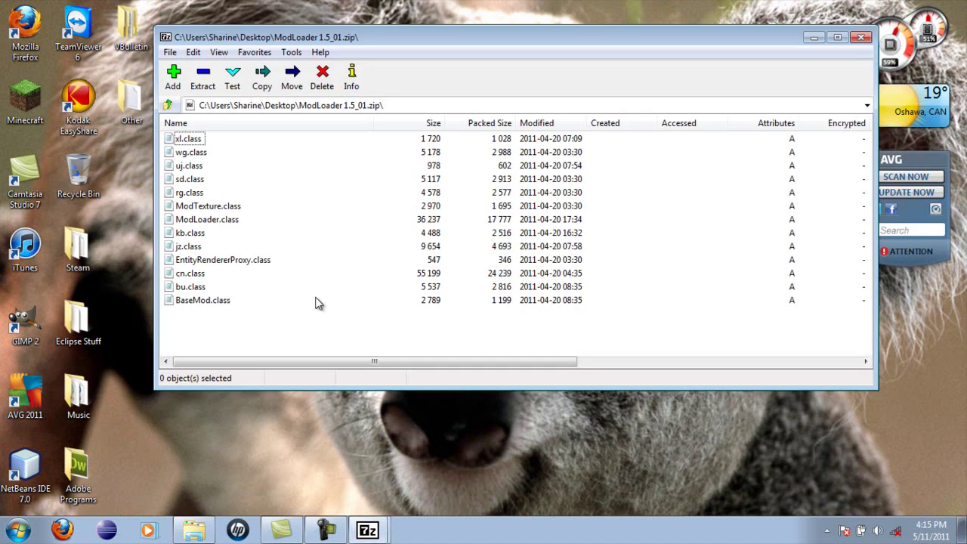
pyautogui.hotkey('ctrl', 'a')
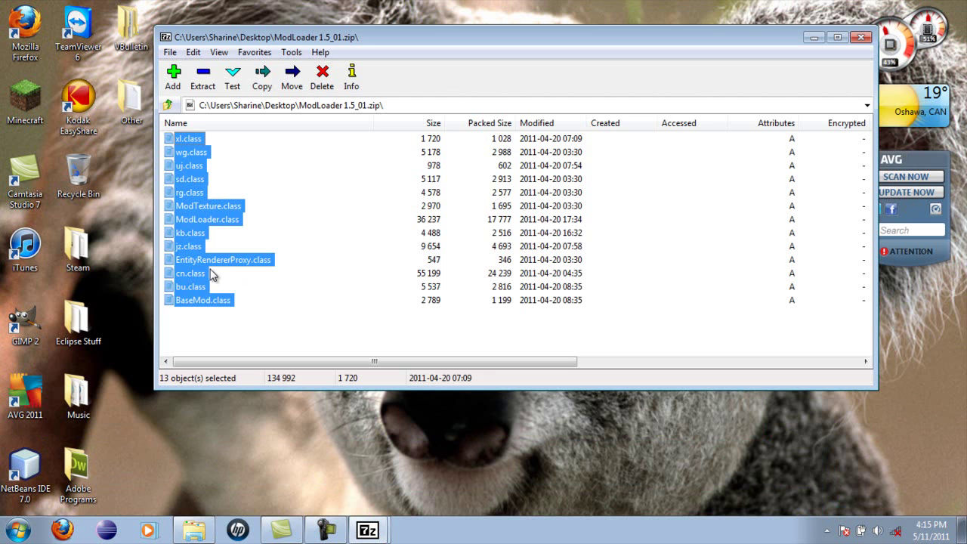
pyautogui.moveTo(196, 236)
pyautogui.mouseDown()
pyautogui.moveTo(377, 533)
pyautogui.moveTo(367, 531)
pyautogui.moveTo(355, 474)
pyautogui.moveTo(334, 471)
pyautogui.moveTo(355, 344)
pyautogui.mouseUp()
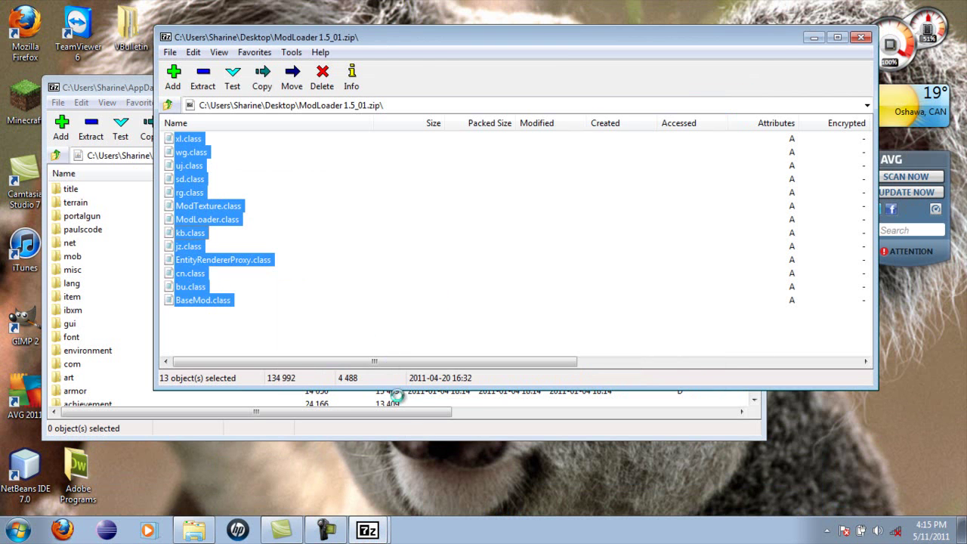
pyautogui.click(470, 317)
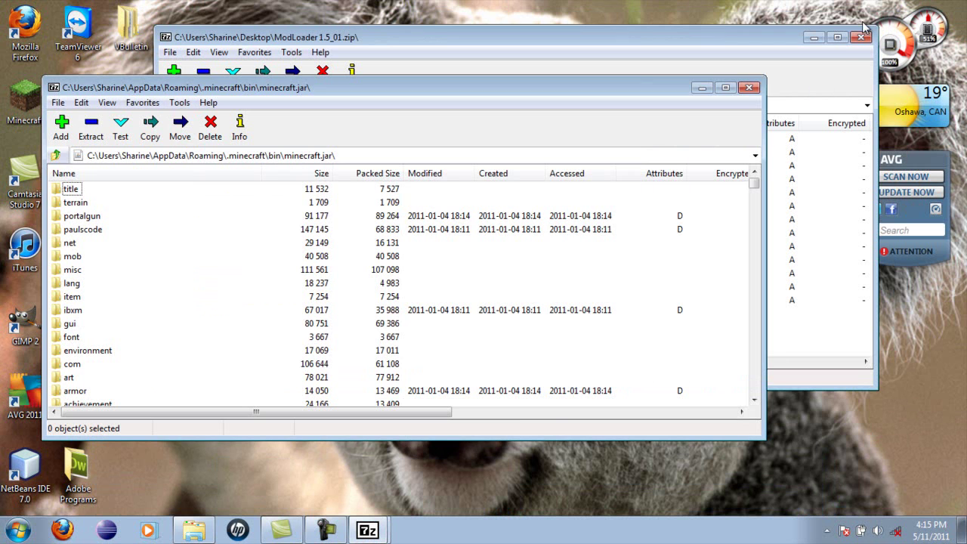
pyautogui.click(861, 37)
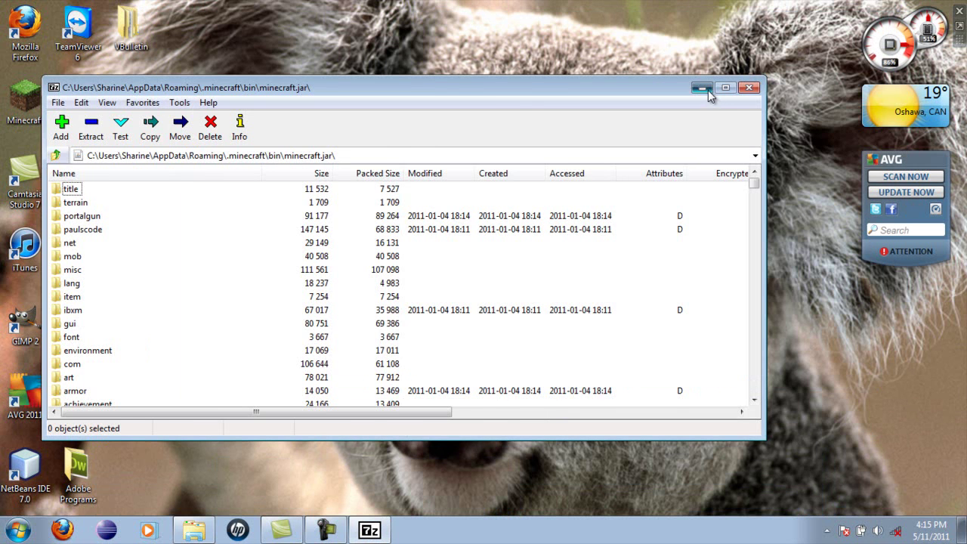
pyautogui.click(701, 87)
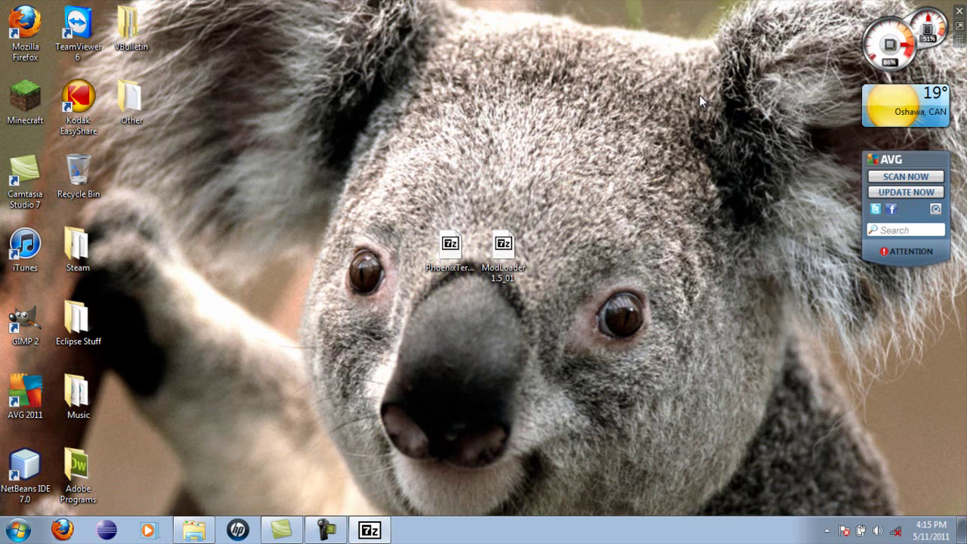
# Open PhoenixTerrainModSSPR1B6.zip from the desktop and delete readme.txt from it
pyautogui.click(437, 249)
pyautogui.doubleClick(437, 249)
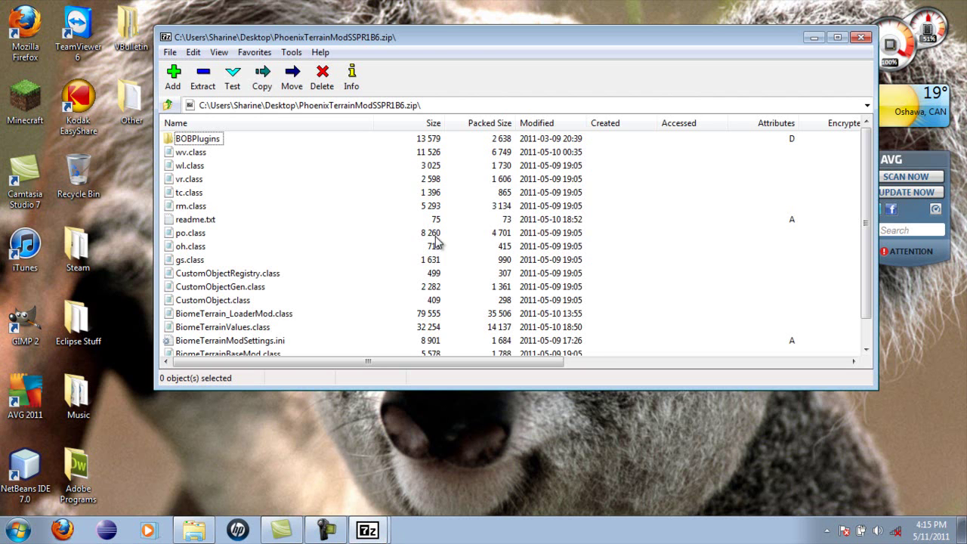
pyautogui.click(208, 219)
pyautogui.press('Delete')
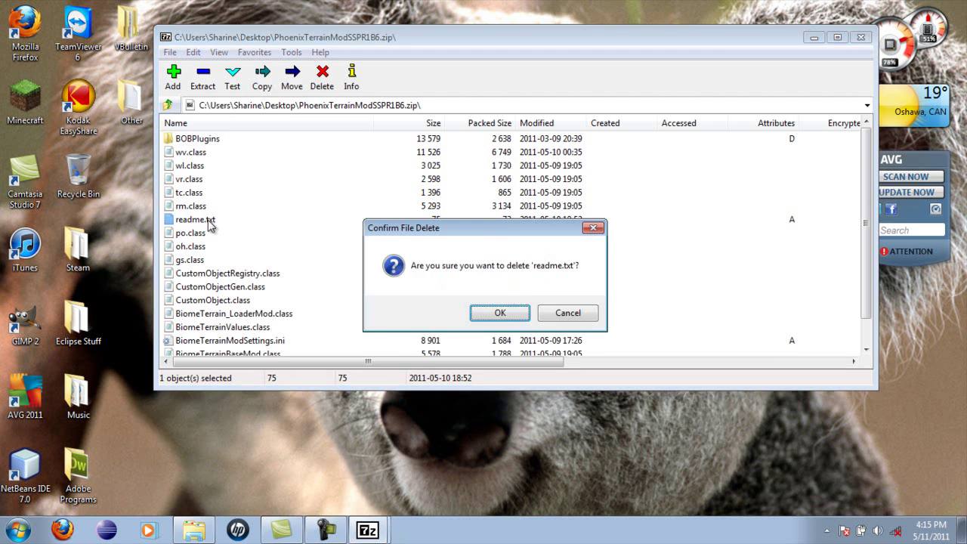
pyautogui.press('Return')
pyautogui.scroll(-1, 219, 218)
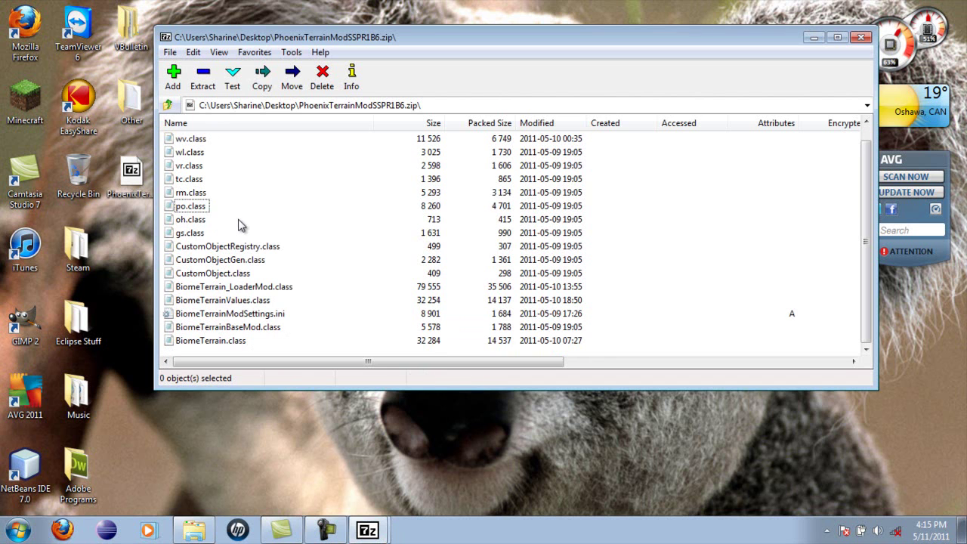
# Read through BiomeTerrainModSettings.ini in Notepad, from biomeSize to caveRarity and beyond, then close it
pyautogui.doubleClick(242, 314)
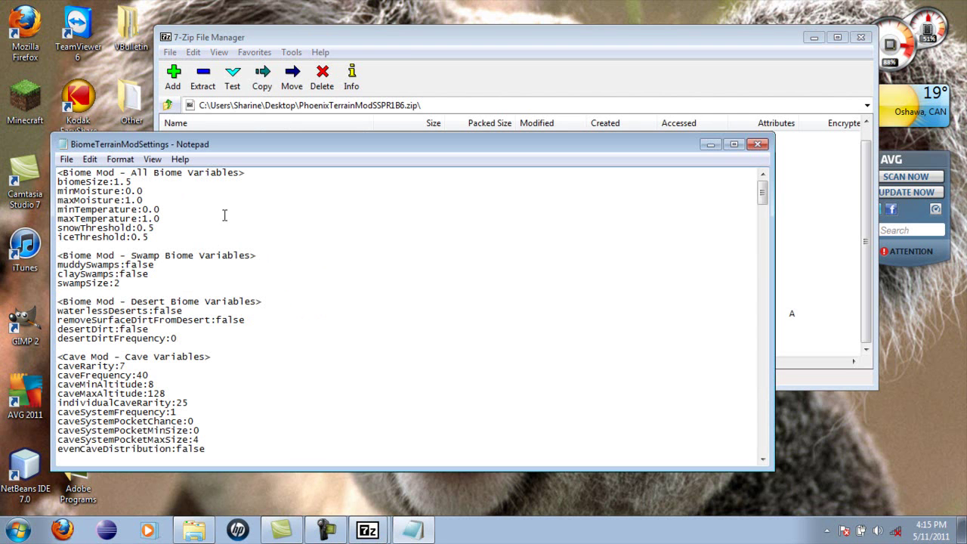
pyautogui.moveTo(150, 237); pyautogui.dragTo(45, 182)
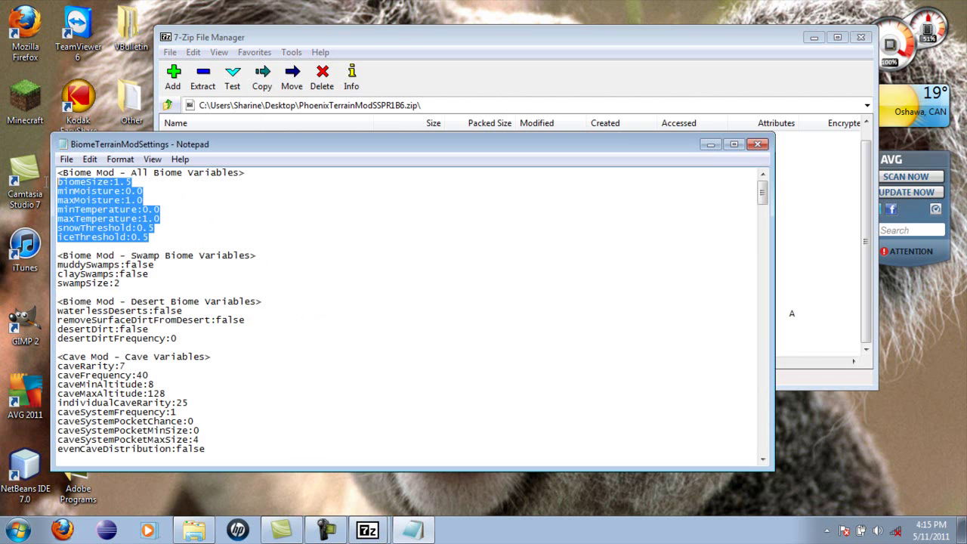
pyautogui.click(84, 209)
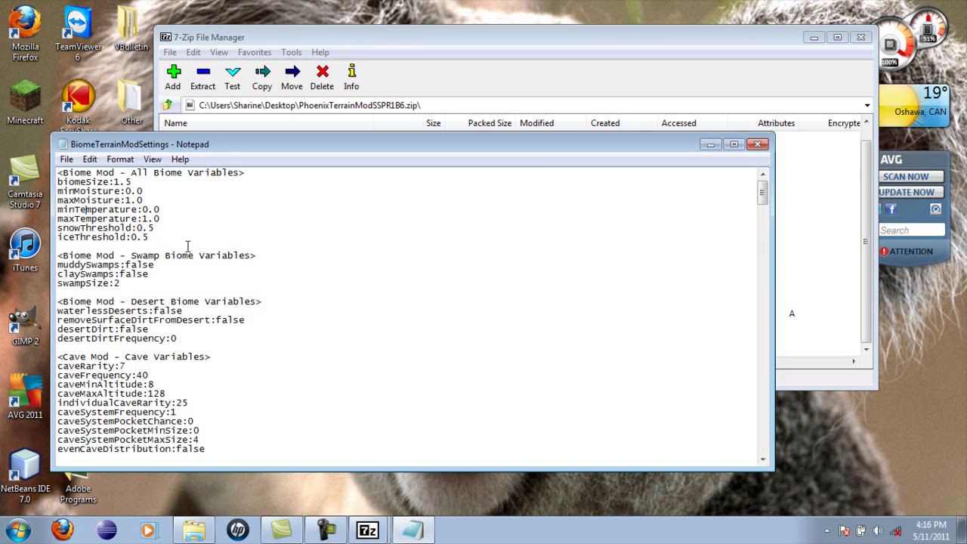
pyautogui.scroll(-1, 186, 250)
pyautogui.scroll(-1, 186, 249)
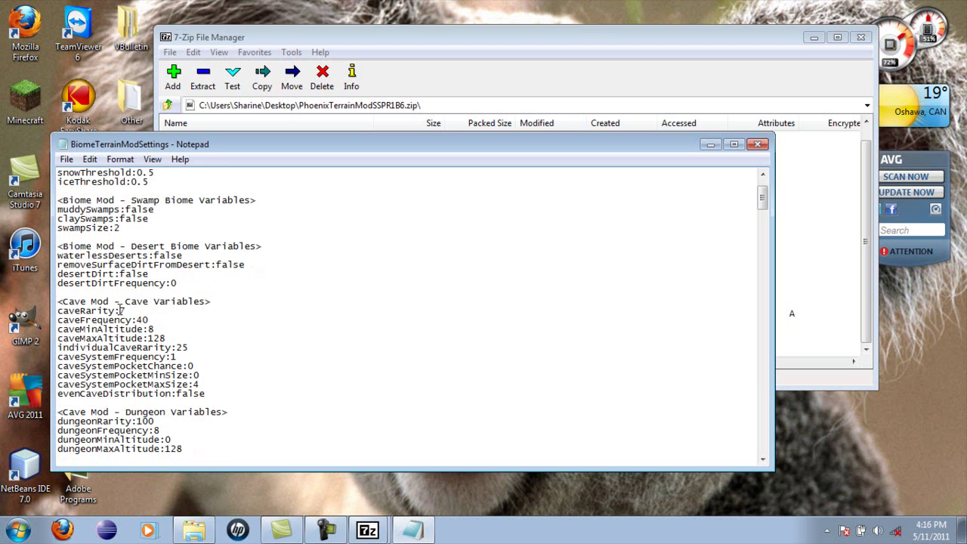
pyautogui.moveTo(119, 310); pyautogui.dragTo(126, 311)
pyautogui.click(127, 311)
pyautogui.scroll(-2, 122, 291)
pyautogui.scroll(-1, 123, 291)
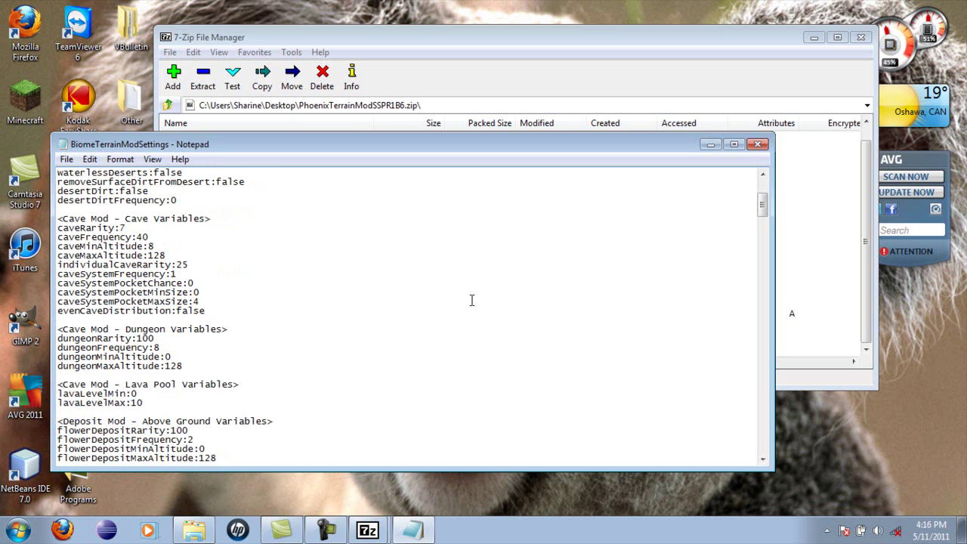
pyautogui.scroll(-2, 471, 300)
pyautogui.scroll(-1, 471, 300)
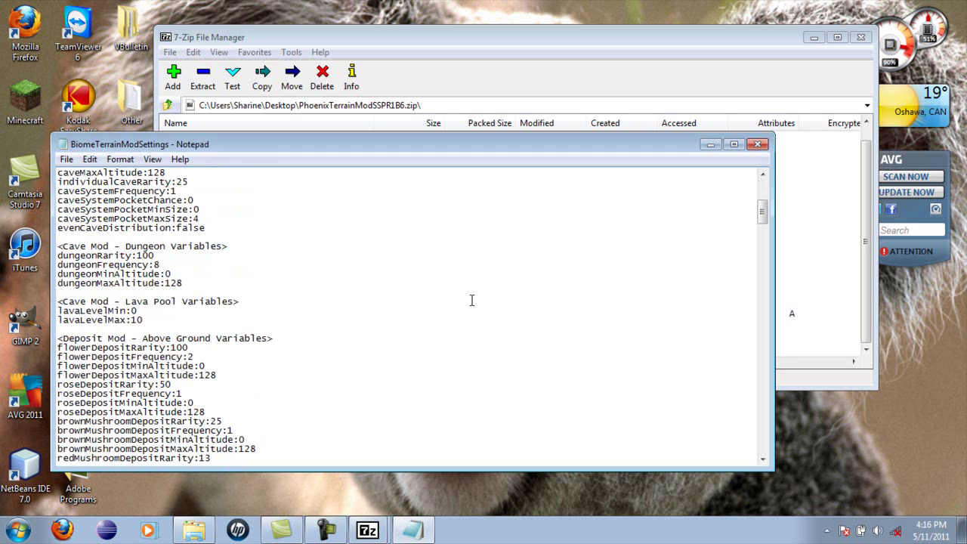
pyautogui.scroll(-3, 471, 301)
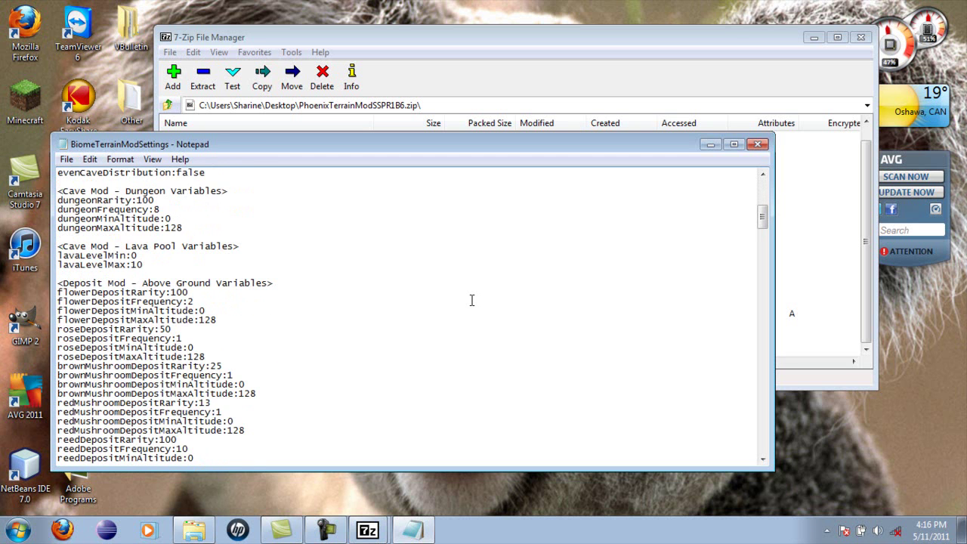
pyautogui.scroll(-1, 471, 300)
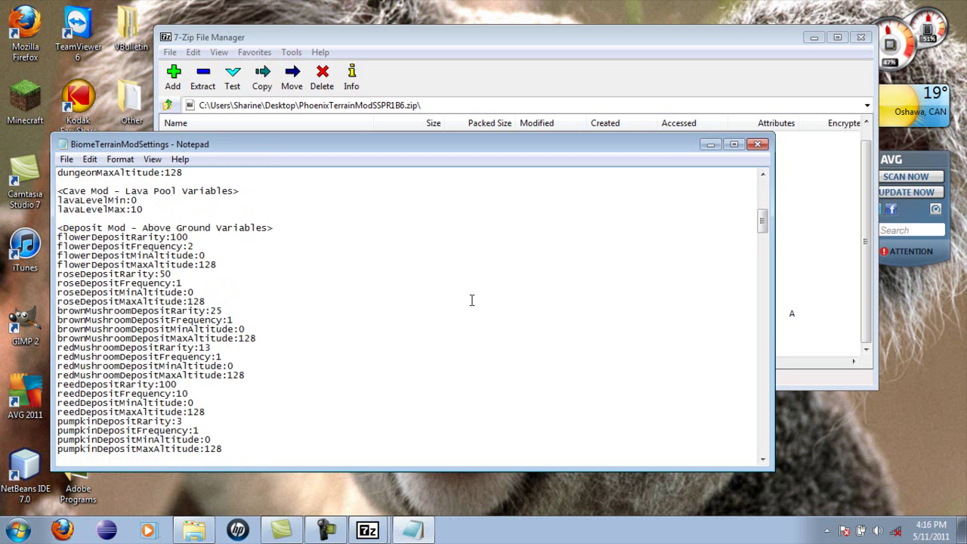
pyautogui.scroll(-2, 471, 301)
pyautogui.scroll(-5, 471, 301)
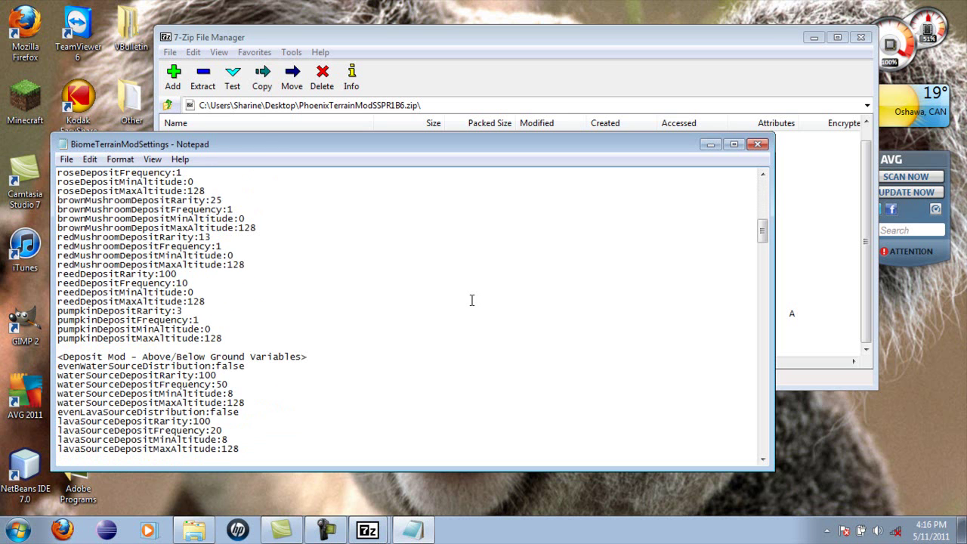
pyautogui.scroll(-2, 472, 300)
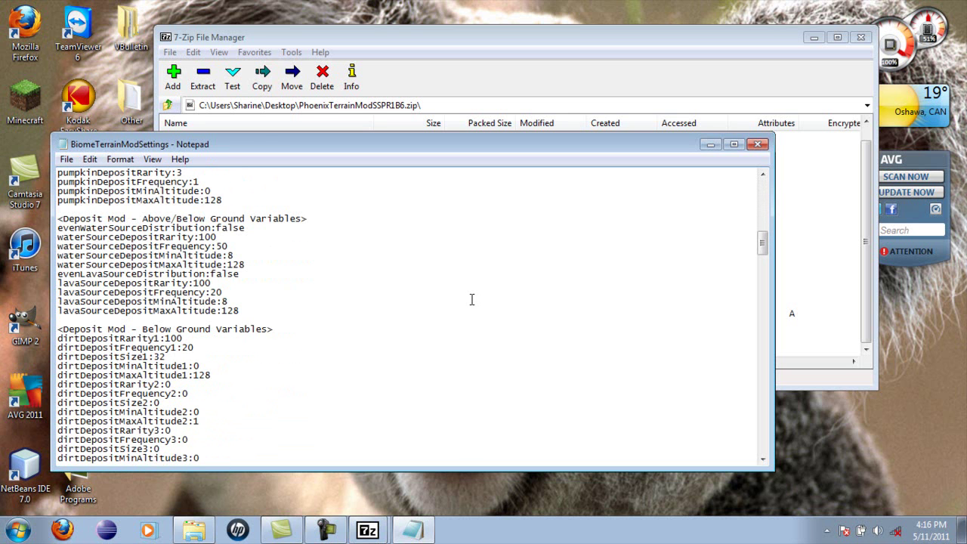
pyautogui.scroll(-20, 471, 300)
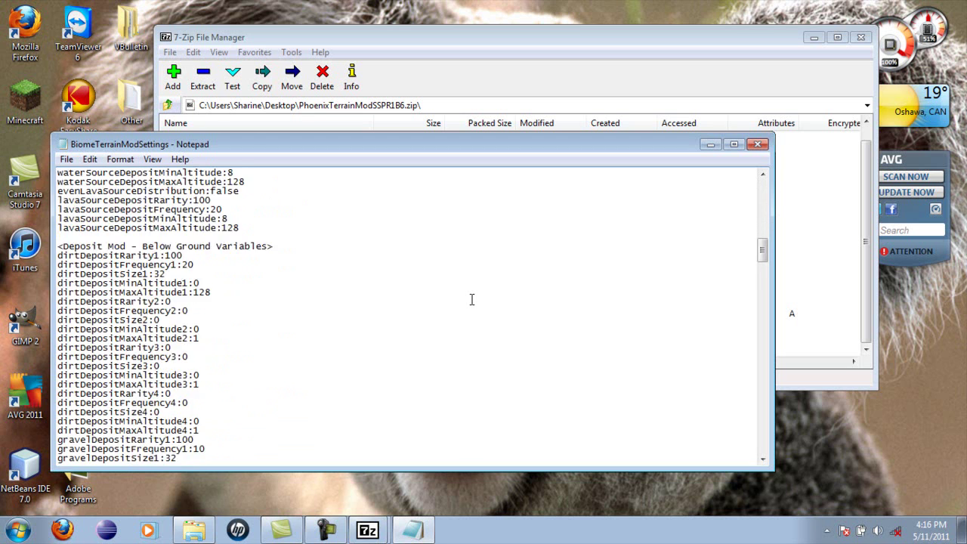
pyautogui.scroll(-20, 471, 300)
pyautogui.scroll(-12, 467, 302)
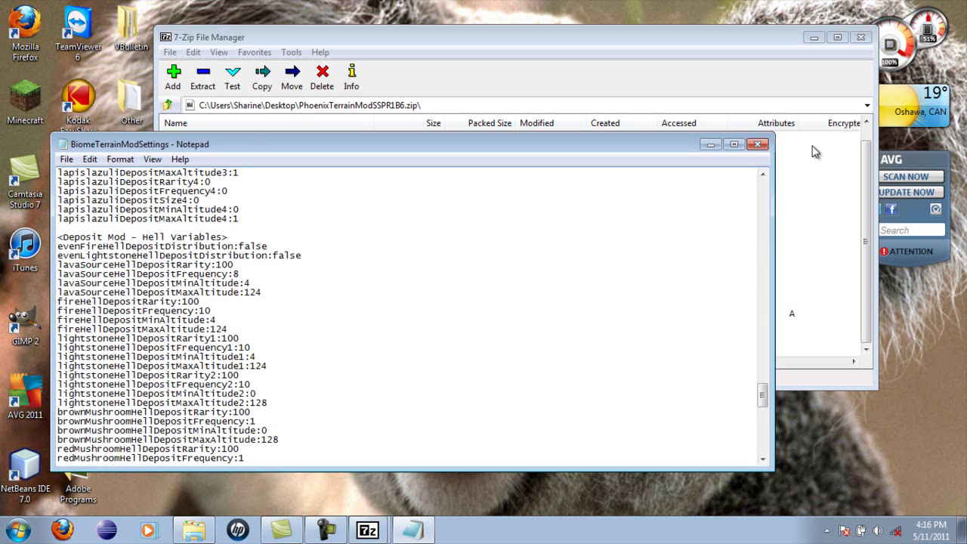
pyautogui.click(757, 143)
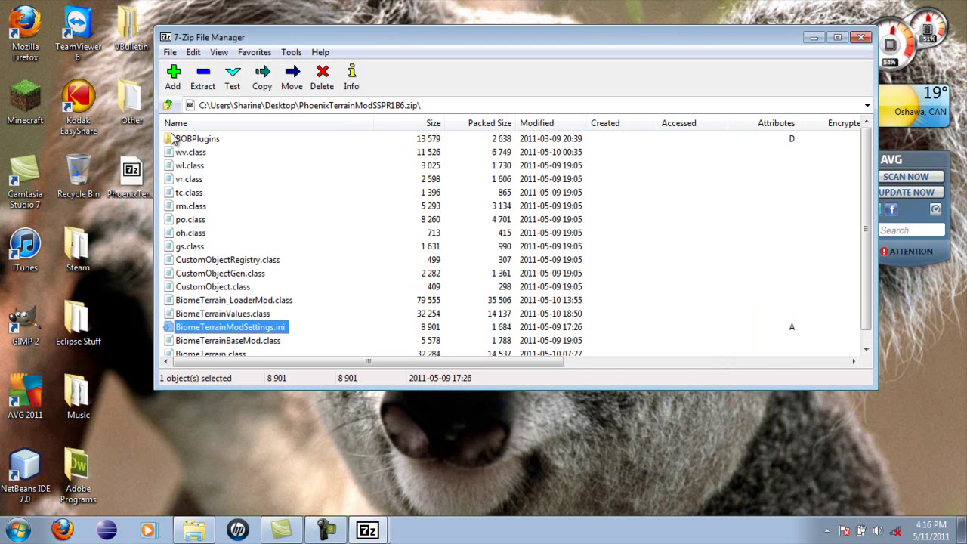
# Copy the 16 PhoenixTerrain class and settings files, excluding BOBPlugins, into minecraft.jar
pyautogui.click(191, 141)
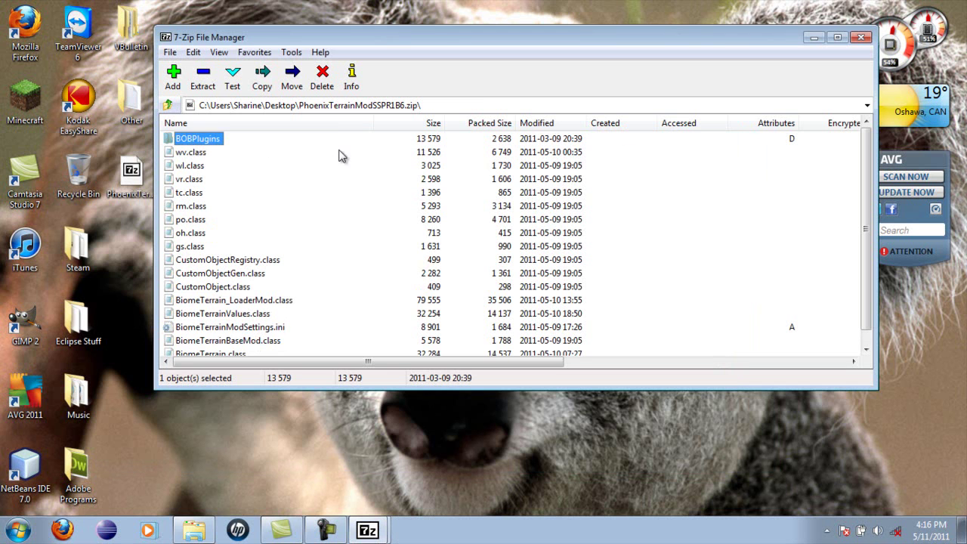
pyautogui.moveTo(816, 155)
pyautogui.mouseDown()
pyautogui.moveTo(624, 170)
pyautogui.moveTo(149, 175)
pyautogui.moveTo(103, 375)
pyautogui.mouseUp()
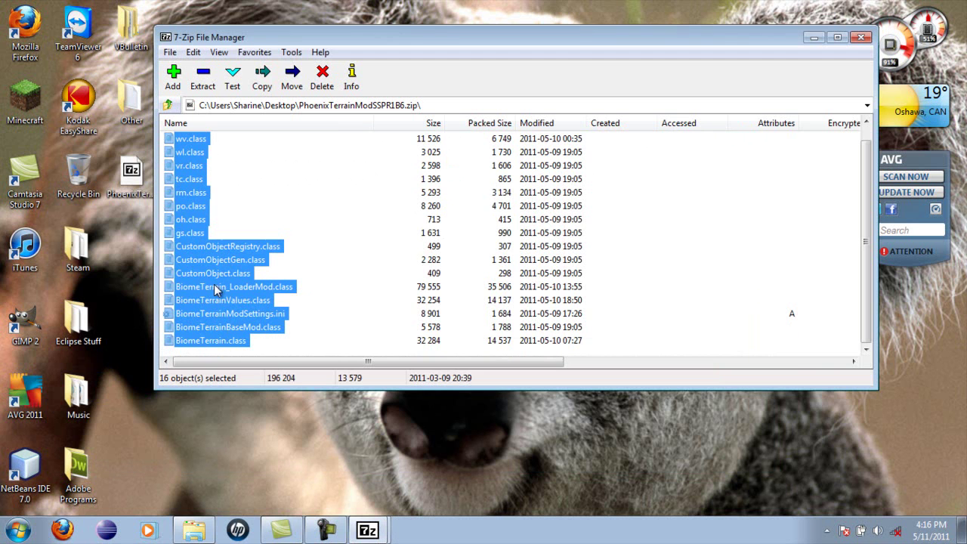
pyautogui.moveTo(218, 287)
pyautogui.mouseDown()
pyautogui.moveTo(368, 538)
pyautogui.moveTo(382, 470)
pyautogui.moveTo(664, 306)
pyautogui.moveTo(685, 317)
pyautogui.mouseUp()
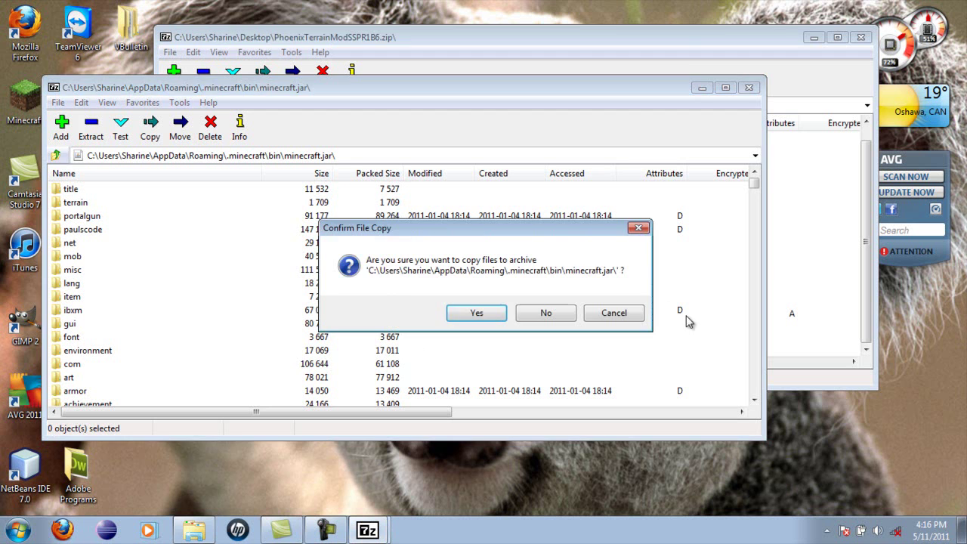
pyautogui.click(496, 315)
# Select the BOBPlugins folder in the mod archive and bring minecraft.jar back to the front
pyautogui.click(626, 40)
pyautogui.scroll(1, 600, 189)
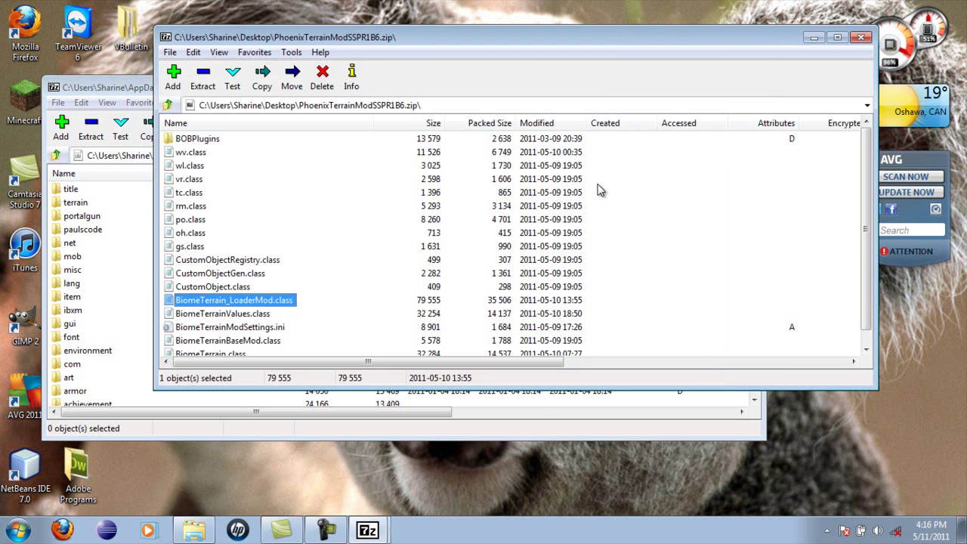
pyautogui.click(198, 140)
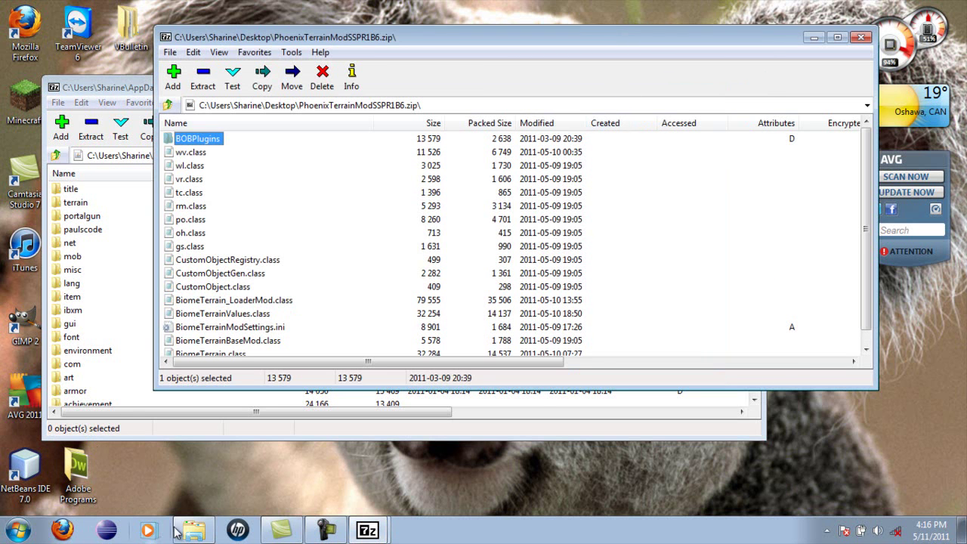
pyautogui.moveTo(184, 532)
pyautogui.click(130, 86)
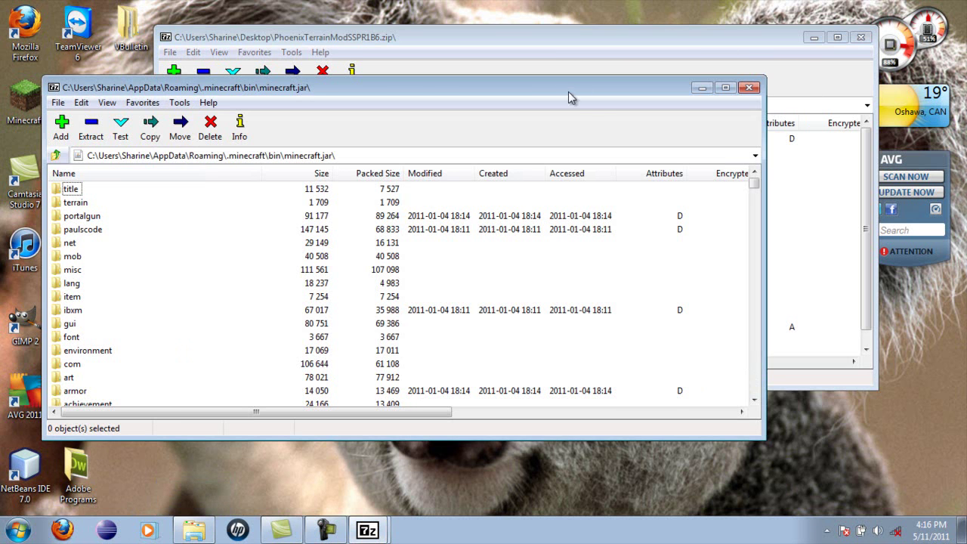
# Close minecraft.jar and arrange the mod archive beside the .minecraft folder window
pyautogui.click(749, 88)
pyautogui.moveTo(287, 37); pyautogui.dragTo(396, 19)
pyautogui.click(193, 530)
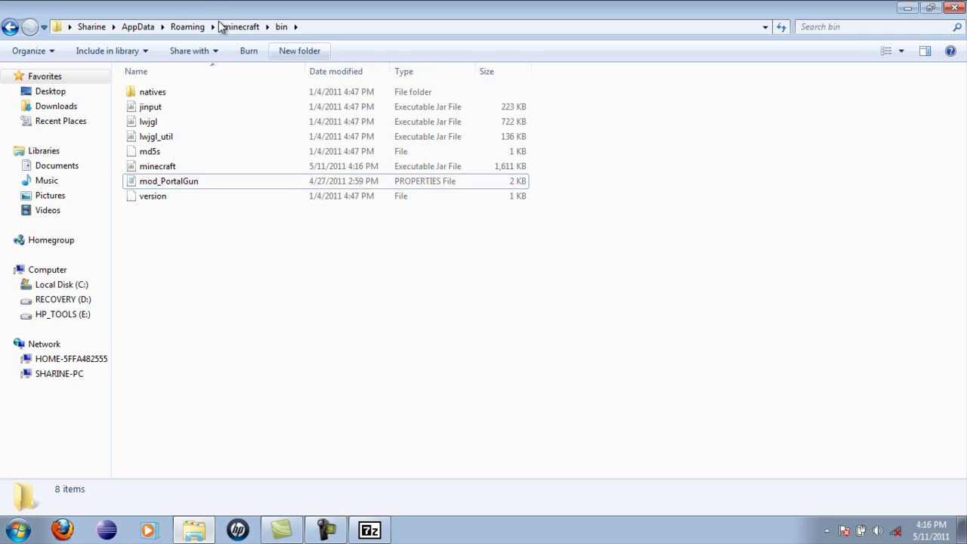
pyautogui.click(11, 27)
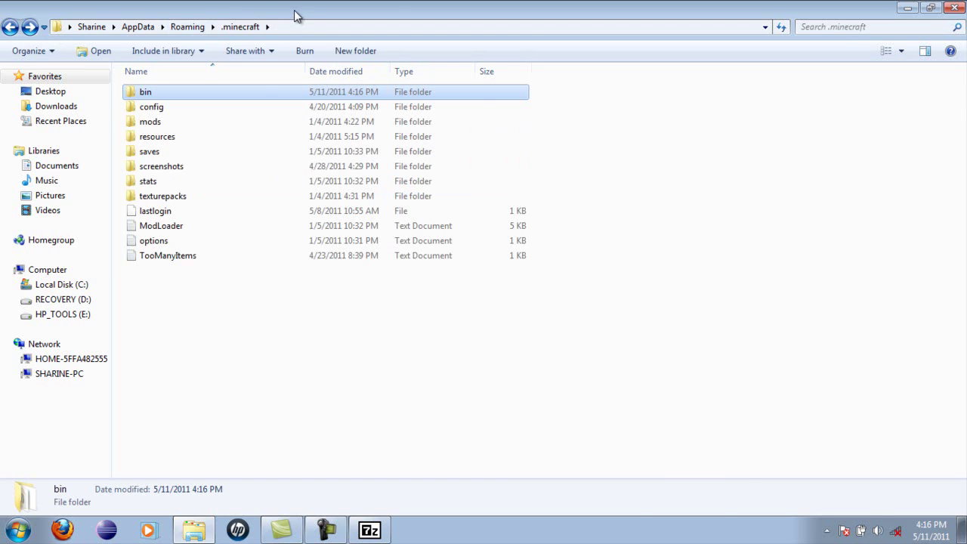
pyautogui.moveTo(295, 38)
pyautogui.mouseDown()
pyautogui.moveTo(255, 124)
pyautogui.moveTo(309, 85)
pyautogui.mouseUp()
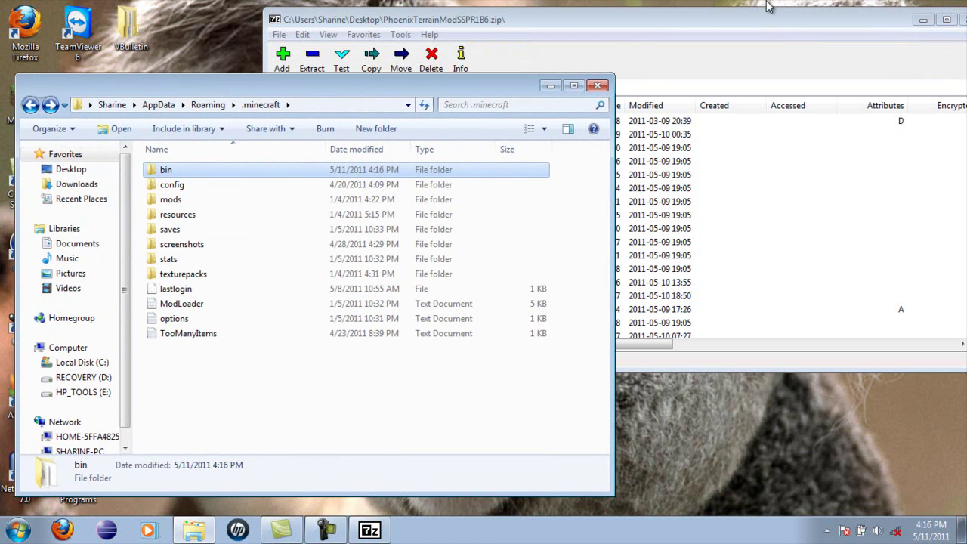
pyautogui.click(780, 20)
pyautogui.moveTo(438, 20); pyautogui.dragTo(599, 18)
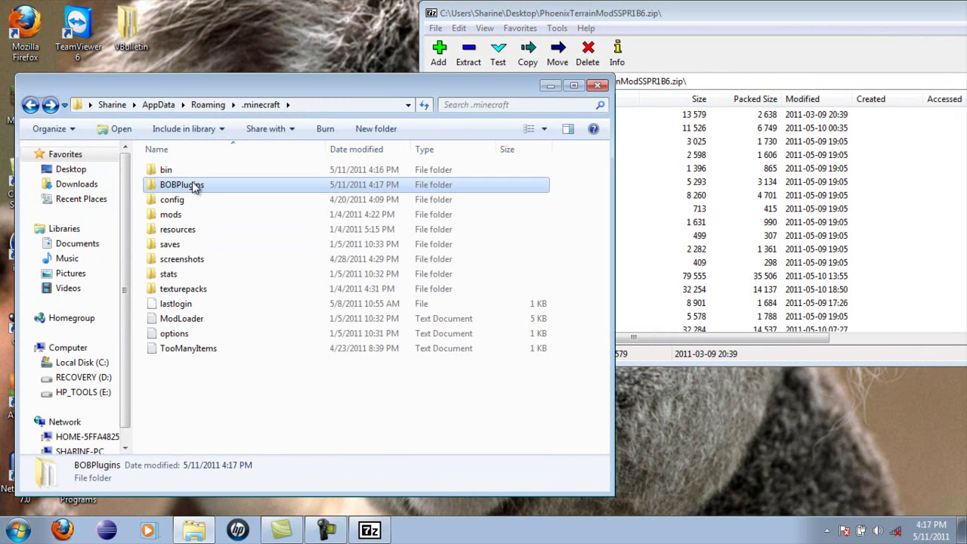
# Open BOBPlugins in .minecraft and check its Savanna_S1, Pine_S1 and Pine_F1 .BOB files
pyautogui.doubleClick(194, 188)
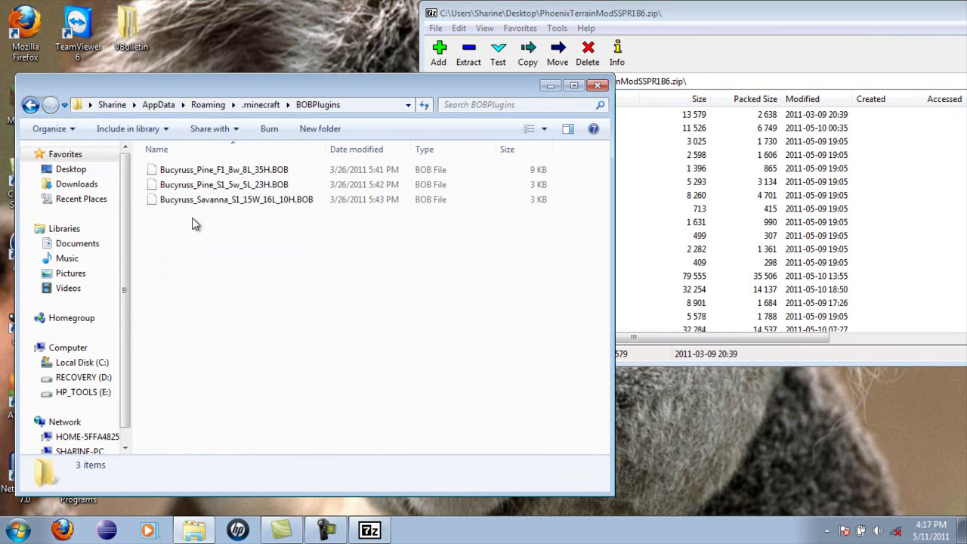
pyautogui.click(191, 200)
pyautogui.click(189, 186)
pyautogui.click(191, 172)
pyautogui.click(202, 206)
pyautogui.moveTo(219, 244)
pyautogui.mouseDown()
pyautogui.moveTo(149, 161)
pyautogui.moveTo(159, 185)
pyautogui.mouseUp()
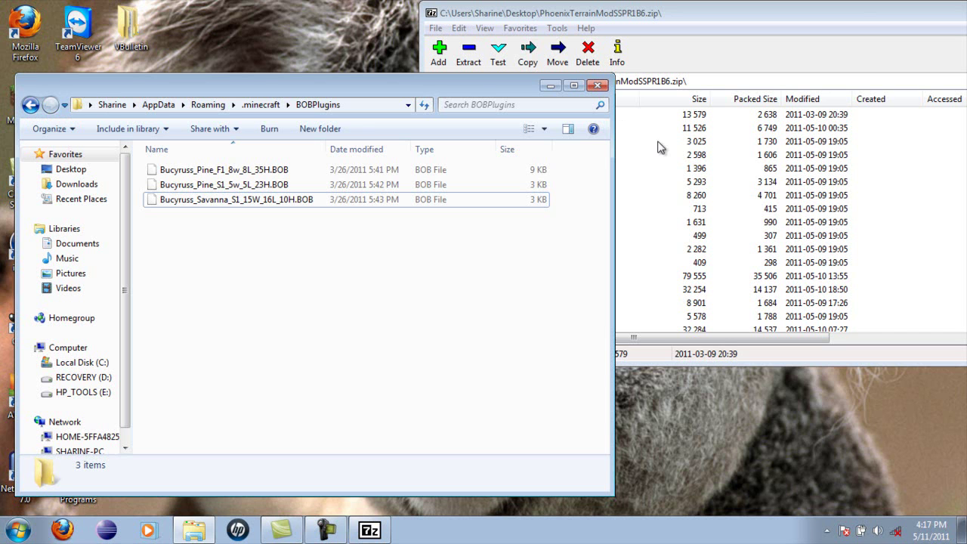
# Close the BOBPlugins folder window, clear the archive selection, and close the Phoenix Terrain archive
pyautogui.click(598, 85)
pyautogui.moveTo(632, 21)
pyautogui.mouseDown()
pyautogui.moveTo(344, 47)
pyautogui.moveTo(438, 47)
pyautogui.moveTo(321, 57)
pyautogui.moveTo(350, 61)
pyautogui.mouseUp()
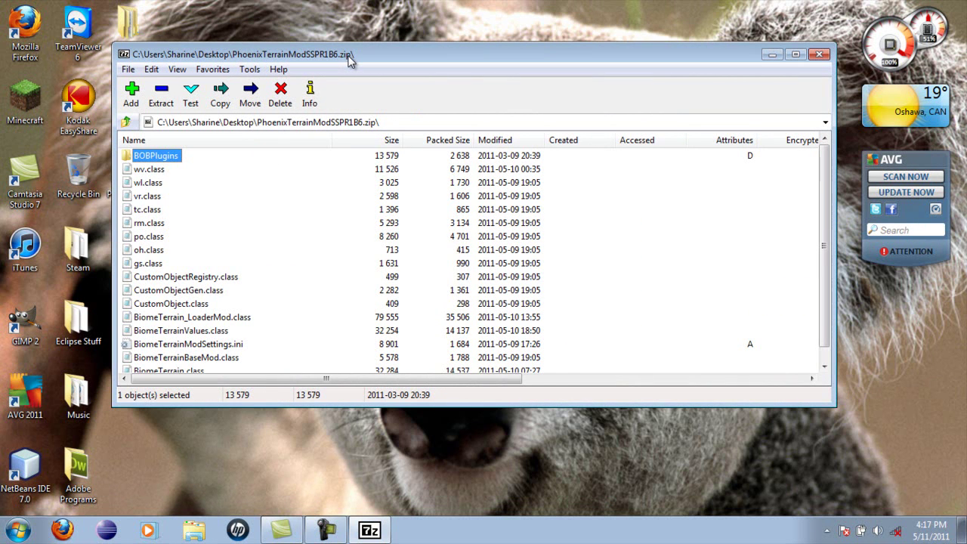
pyautogui.scroll(-1, 319, 278)
pyautogui.scroll(1, 319, 278)
pyautogui.click(789, 237)
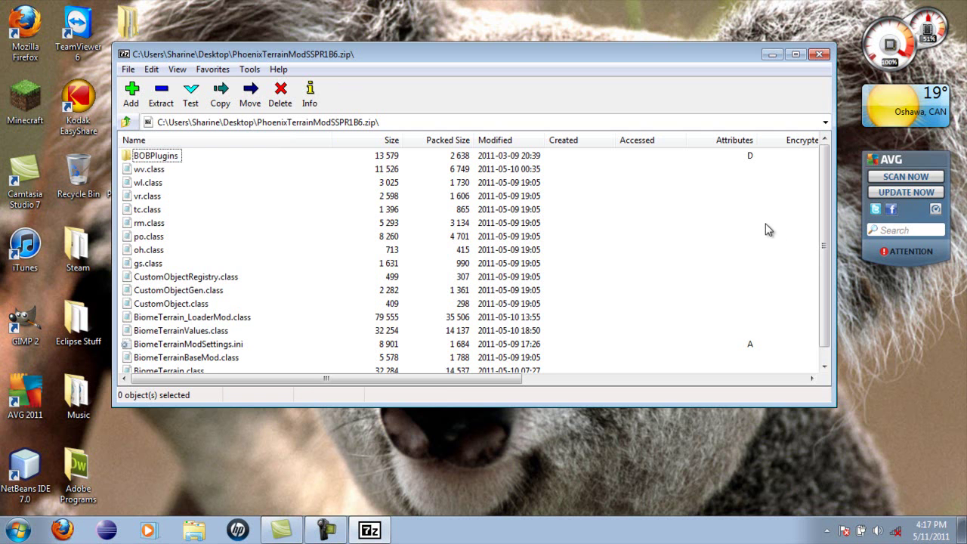
pyautogui.click(819, 54)
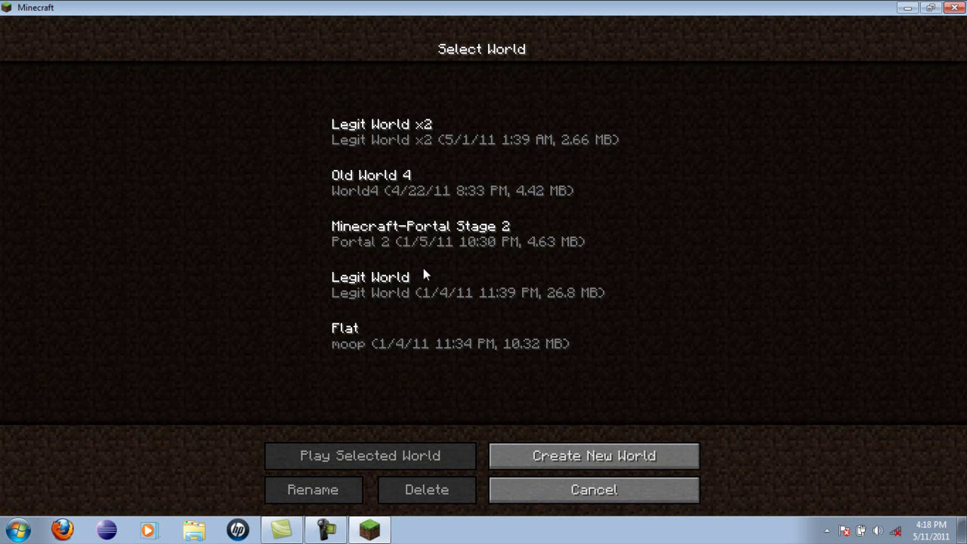
# Start a new Minecraft world, replacing the default name with BiomeDemonstration
pyautogui.click(326, 530)
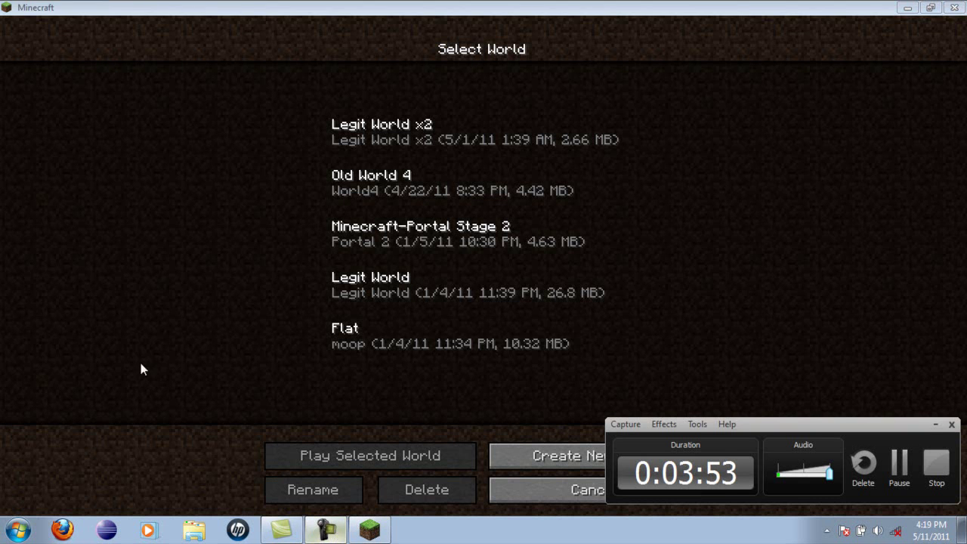
pyautogui.click(933, 428)
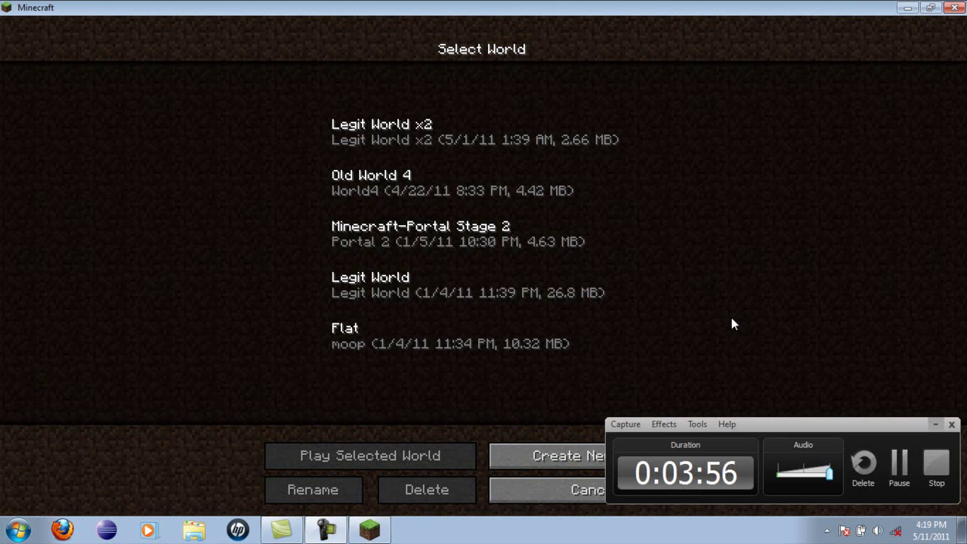
pyautogui.click(574, 451)
pyautogui.press('BackSpace')
pyautogui.press('BackSpace')
pyautogui.press('BackSpace')
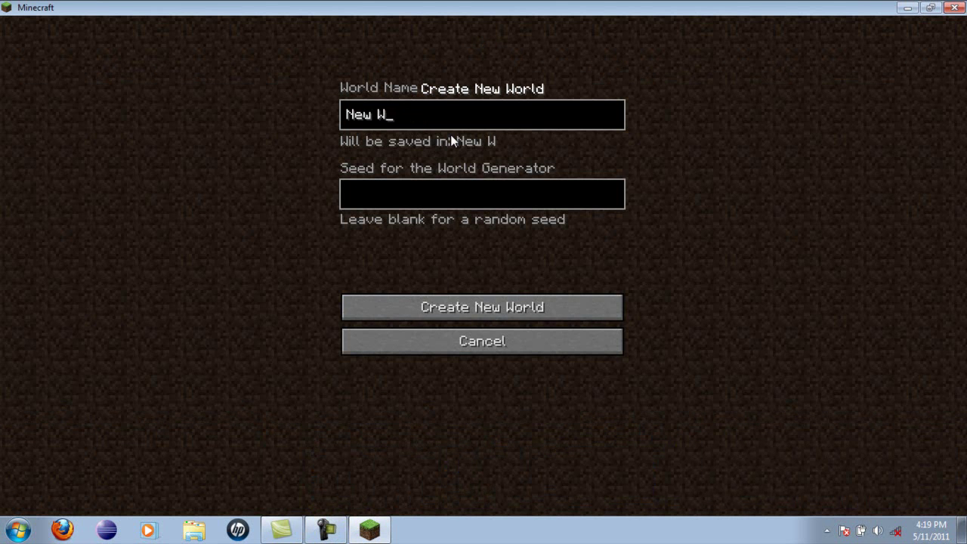
pyautogui.write('BiomeDem')
pyautogui.write('onst')
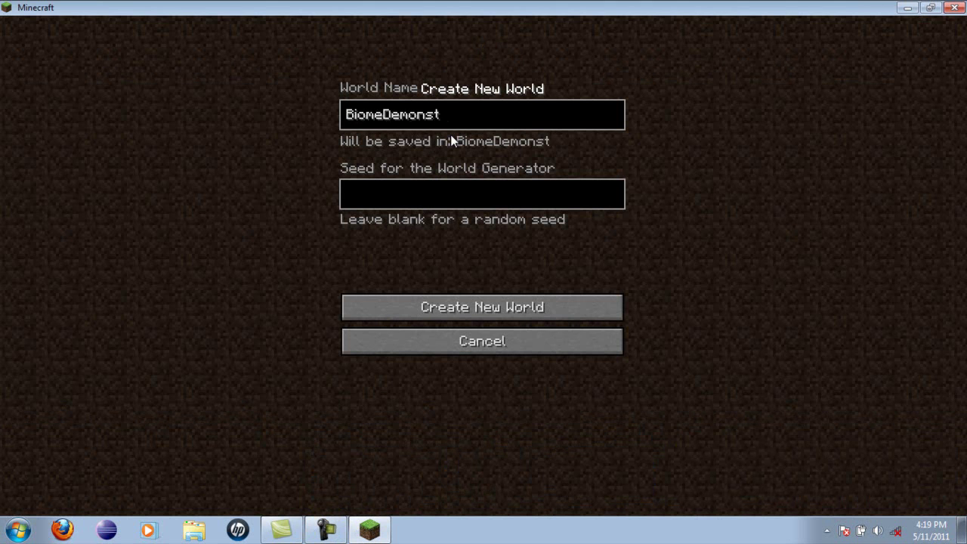
pyautogui.write('ration')
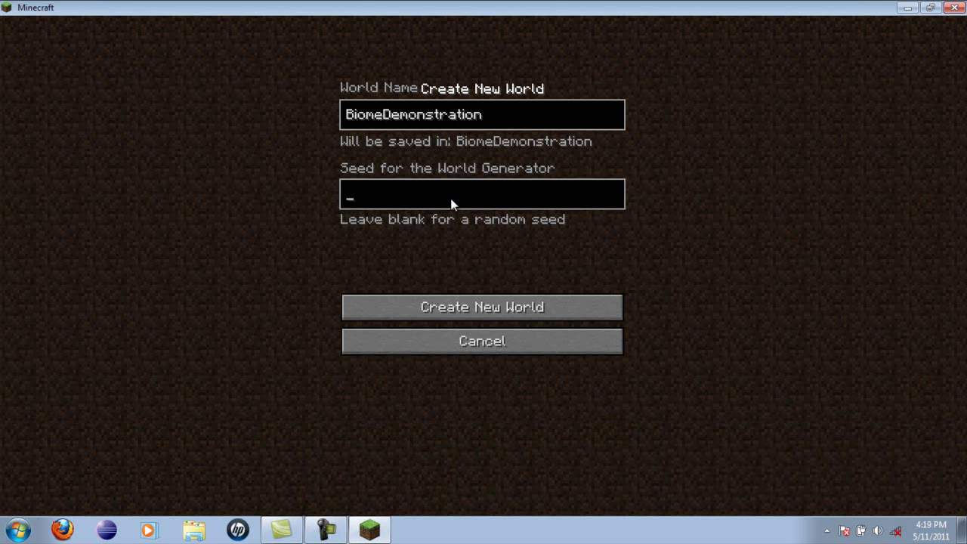
# Create the BiomeDemonstration world with a blank seed and let it generate
pyautogui.click(445, 313)
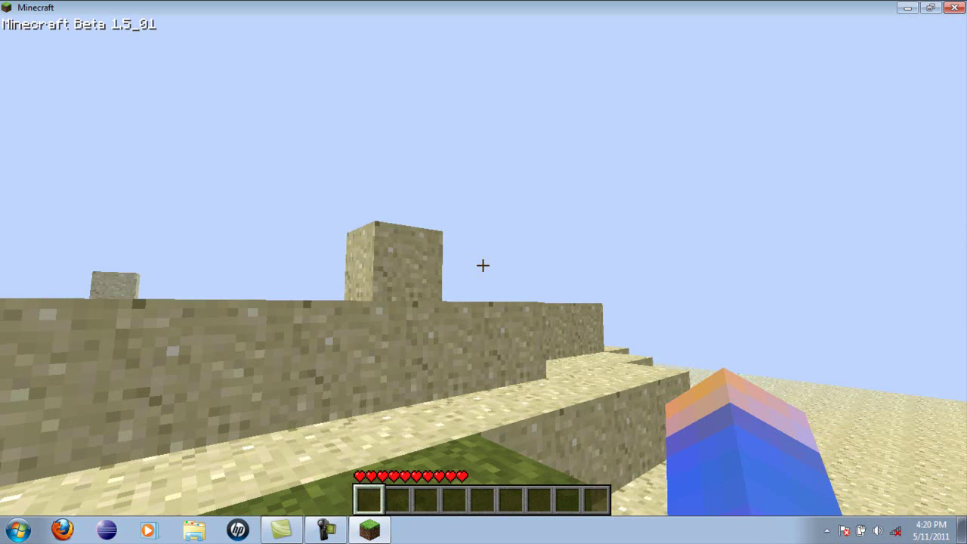
# Jump onto the sand ledge and walk forward across the desert plateau
pyautogui.press('w')
pyautogui.press('space')
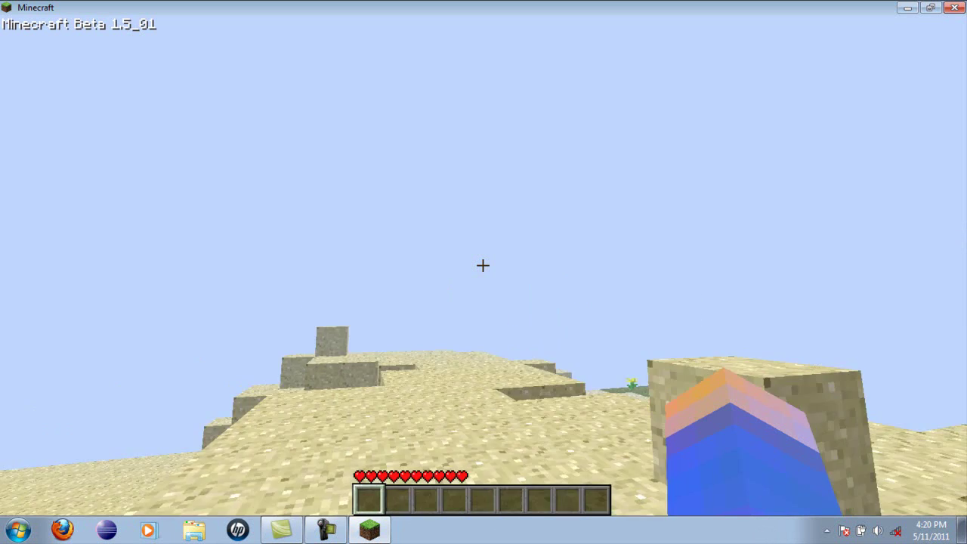
pyautogui.press('w')
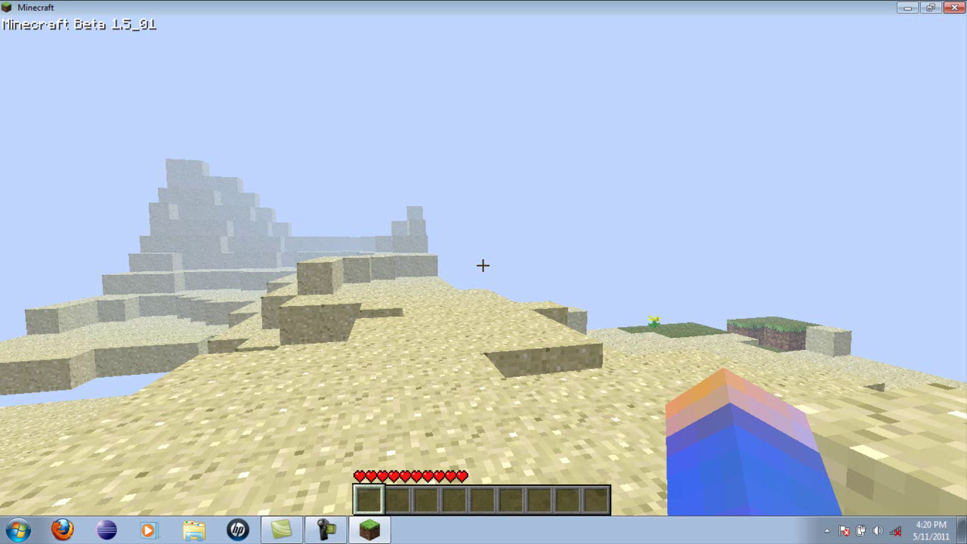
# Walk forward across the desert, exploring the sand hills and the small sand pyramid
pyautogui.press('w')
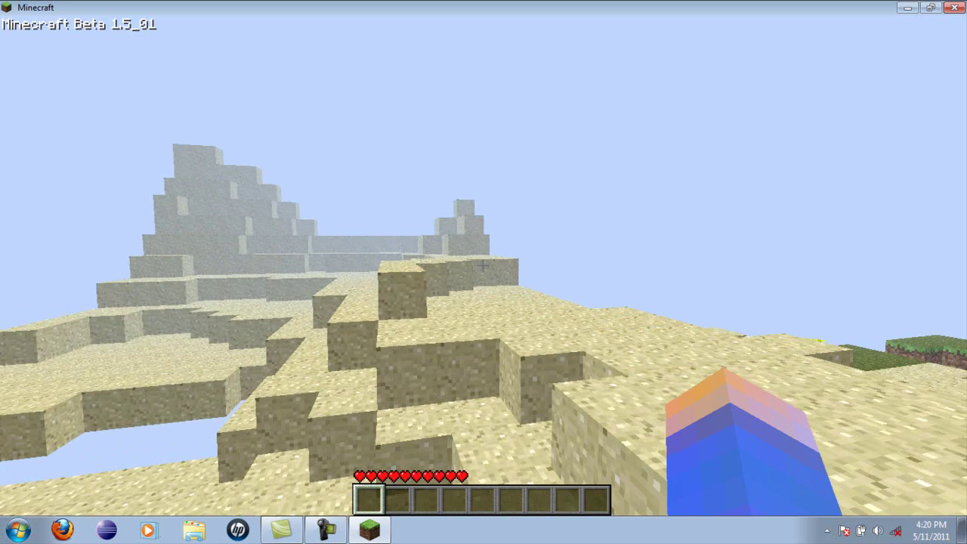
pyautogui.press('w')
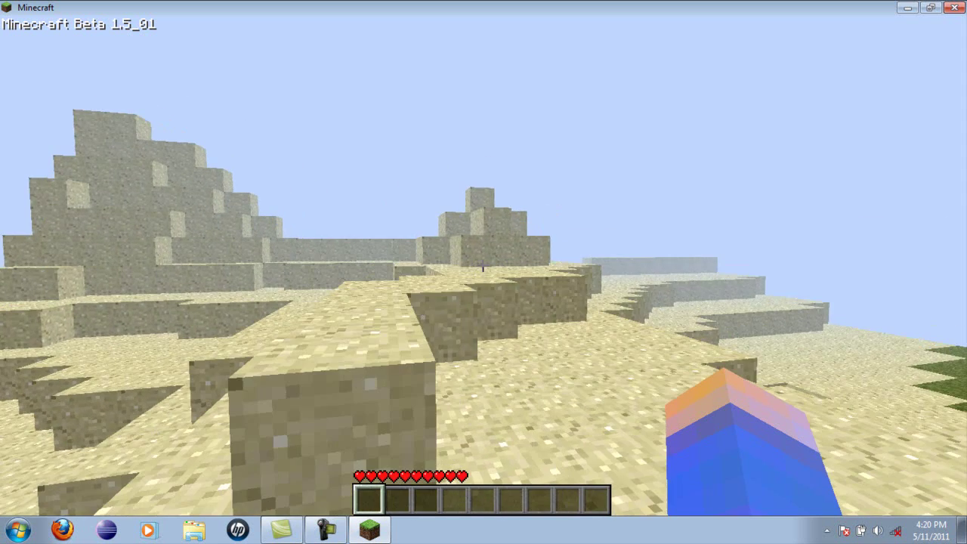
pyautogui.press('w')
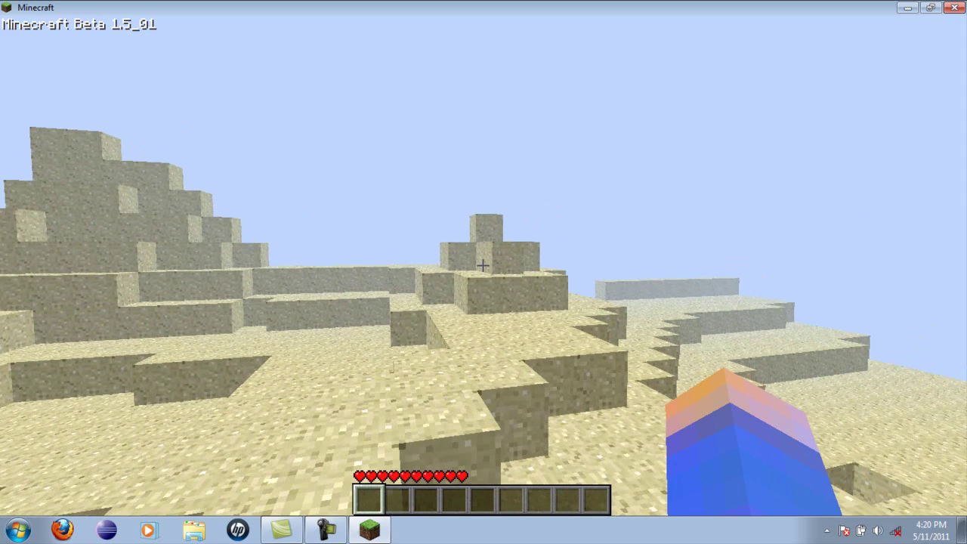
pyautogui.press('w')
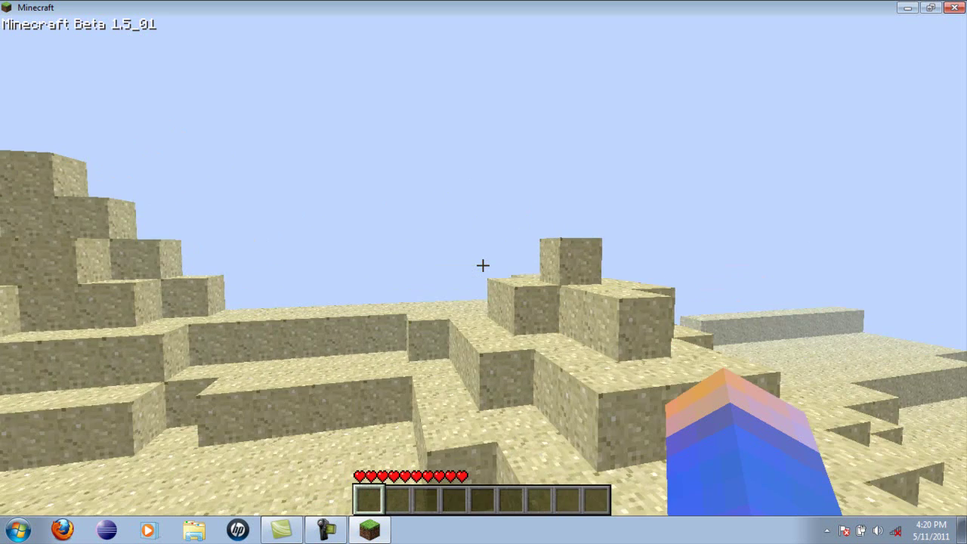
pyautogui.press('w')
# Save and quit the world to the title screen, then minimize Minecraft to the desktop
pyautogui.press('Escape')
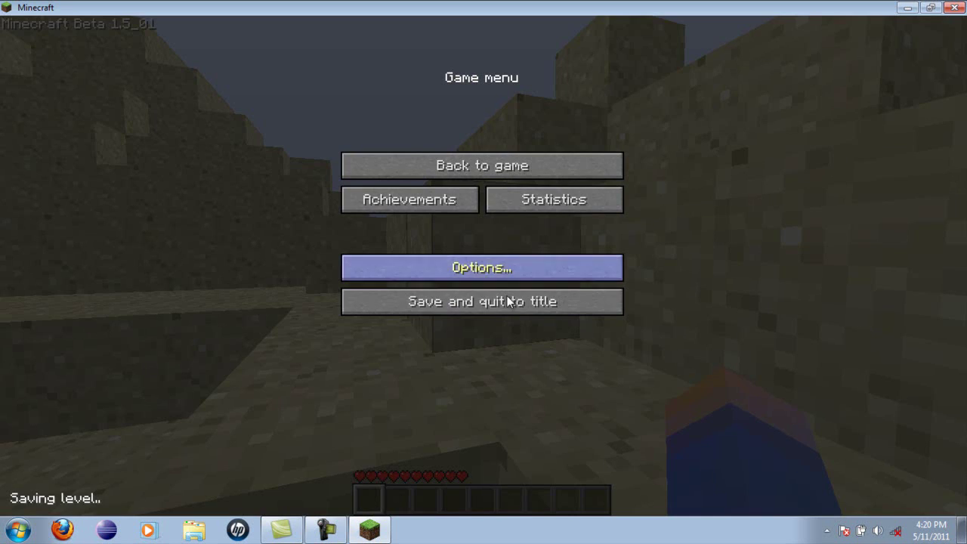
pyautogui.click(508, 300)
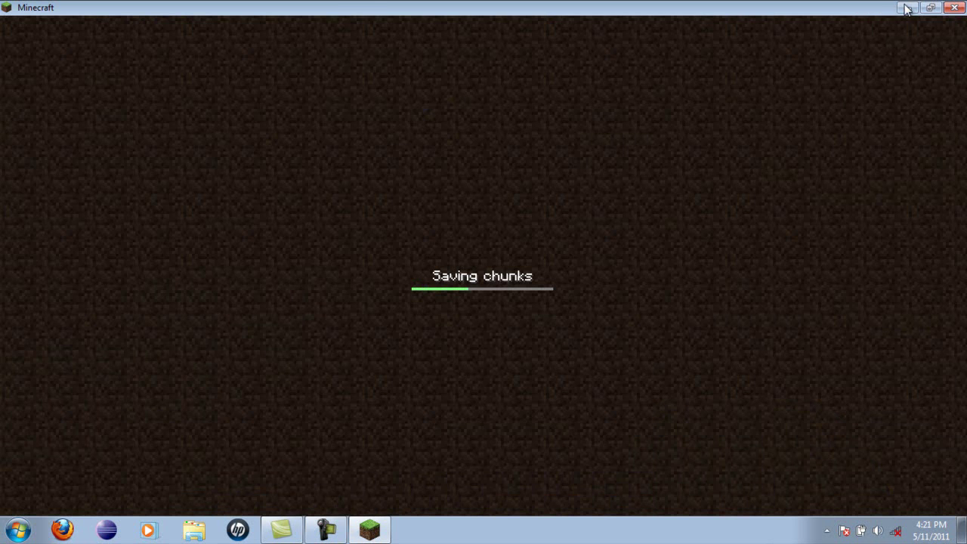
pyautogui.click(905, 8)
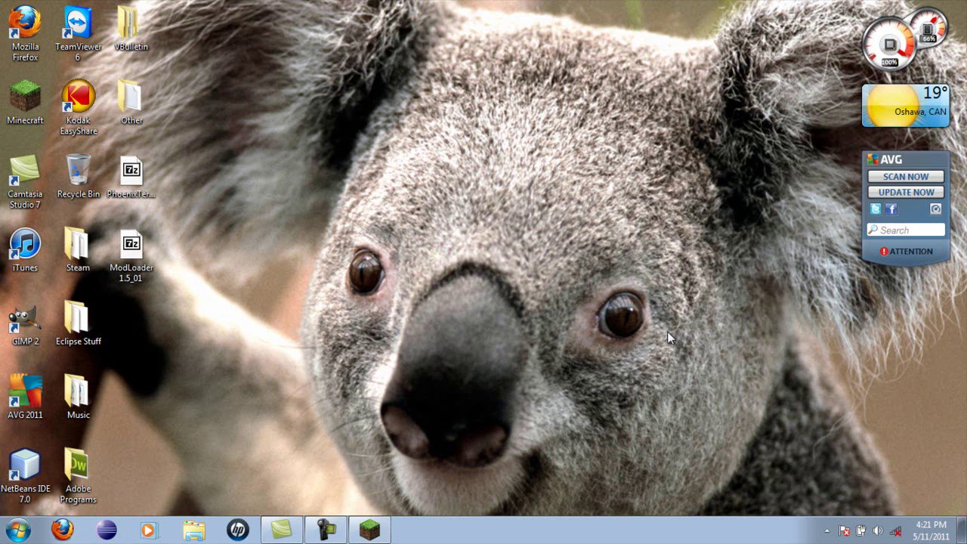
pyautogui.moveTo(331, 215)
pyautogui.mouseDown()
pyautogui.moveTo(362, 255)
pyautogui.moveTo(673, 433)
pyautogui.mouseUp()
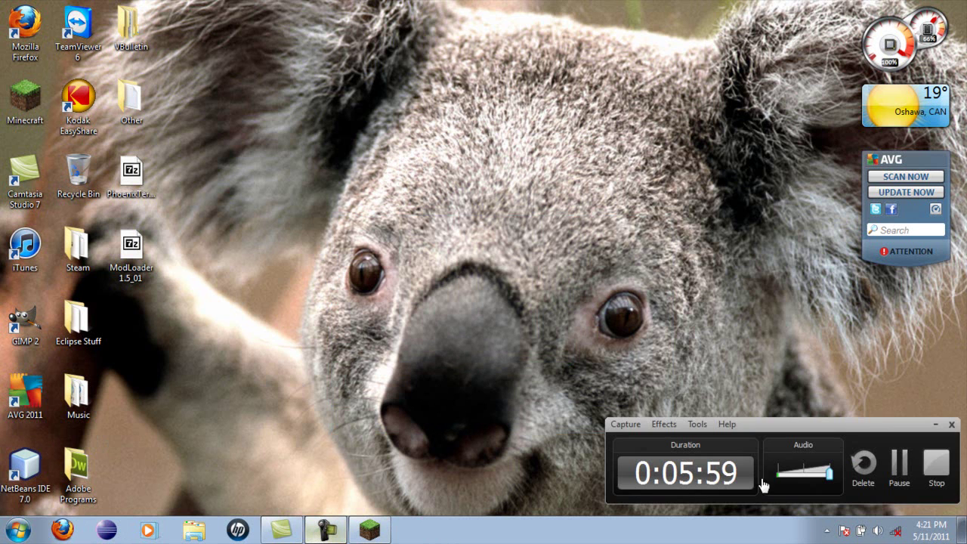